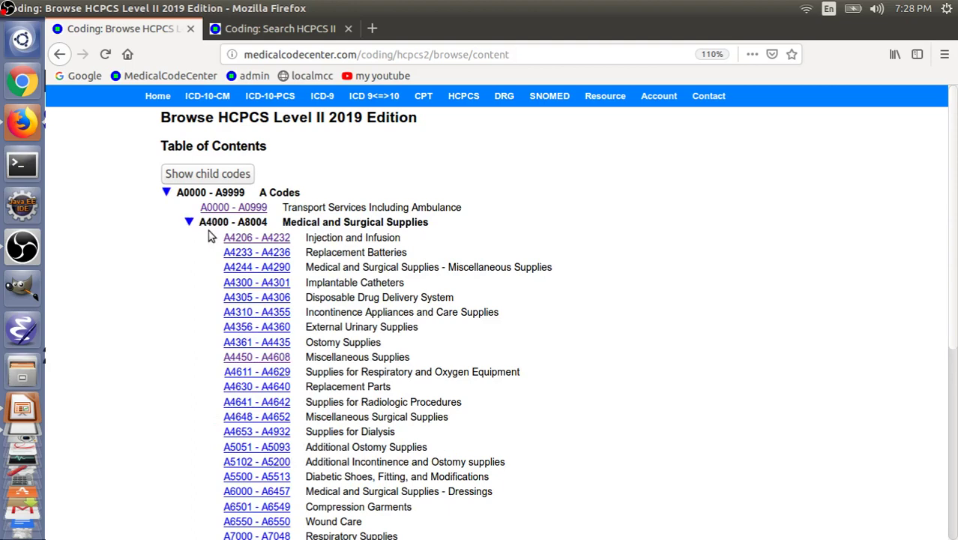
# - Open the Injection and Infusion range A4206 - A4232 and show the details of sterile needle code A4215
pyautogui.click(238, 239)
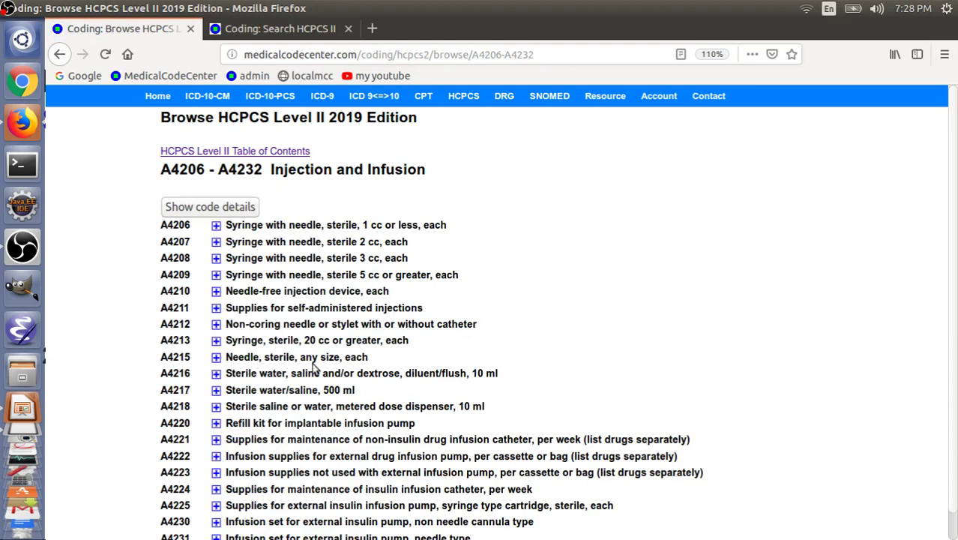
pyautogui.click(216, 356)
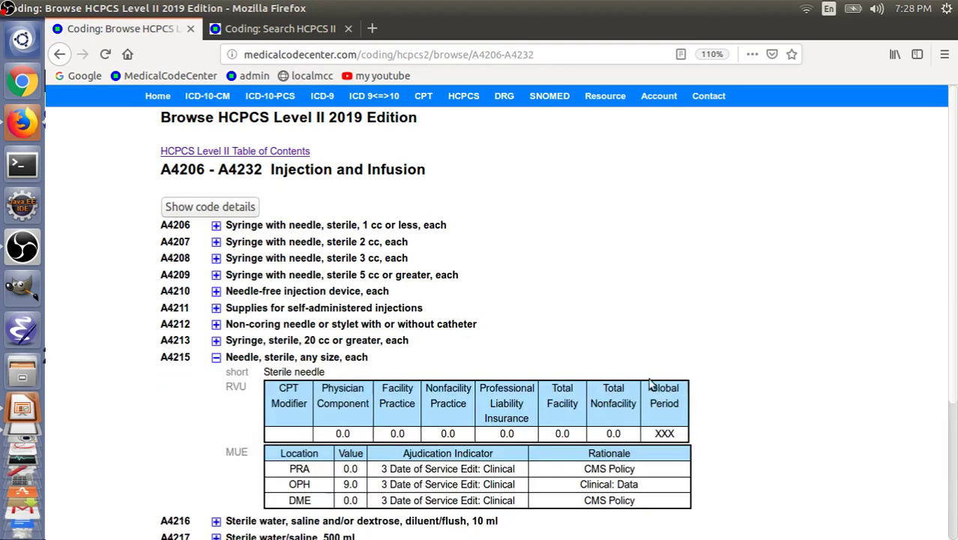
pyautogui.scroll(-1, 667, 378)
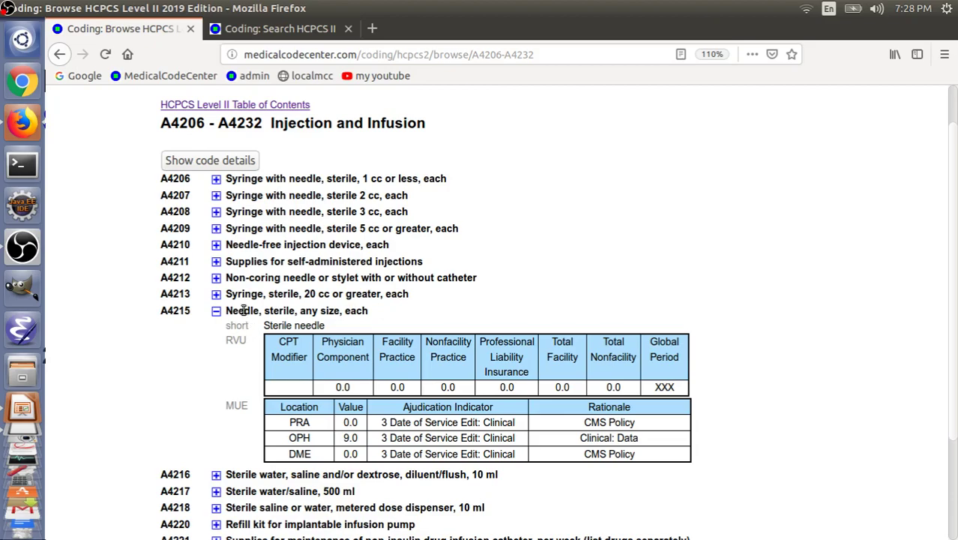
# - From the table of contents, open the Miscellaneous Supplies range A4450 - A4608 and show the details of waterproof tape code A4452
pyautogui.hotkey('alt', 'Tab')
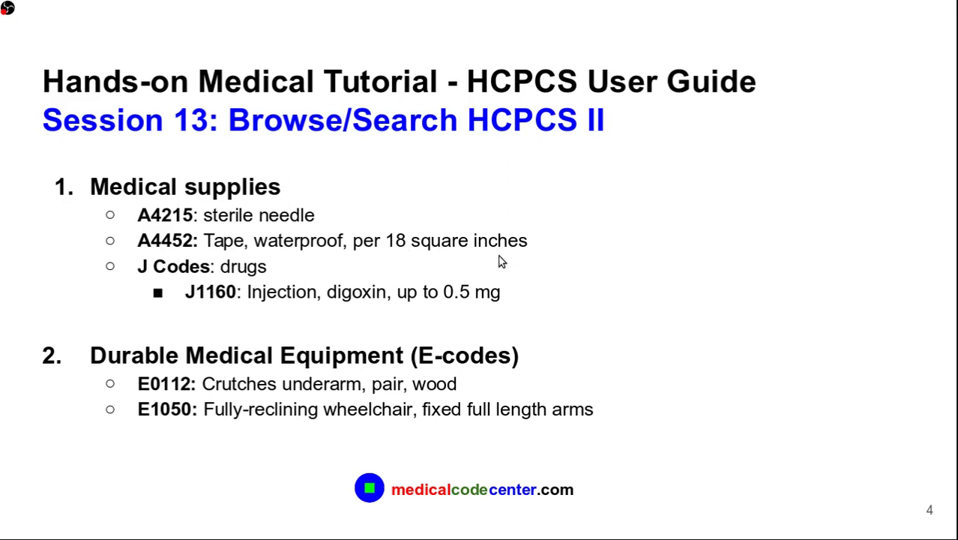
pyautogui.hotkey('alt', 'Tab')
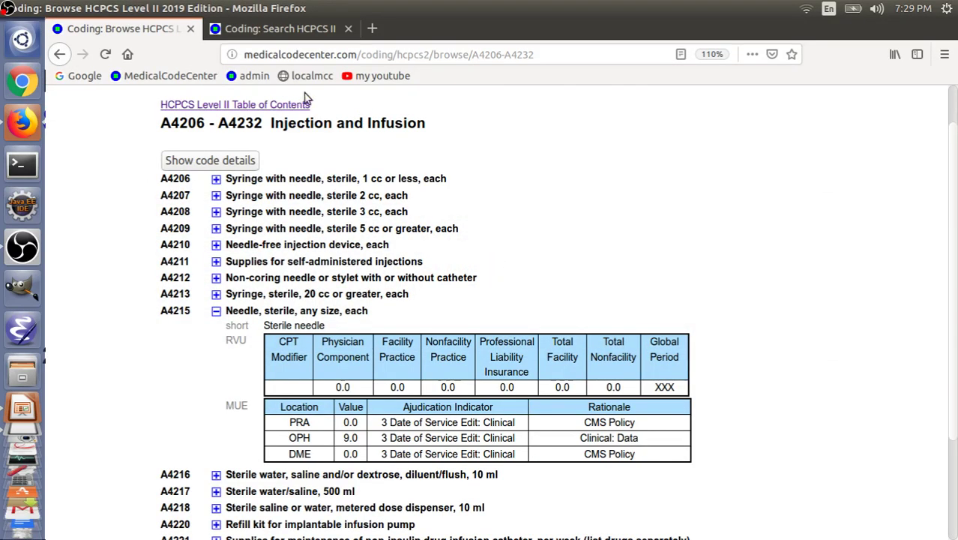
pyautogui.click(60, 54)
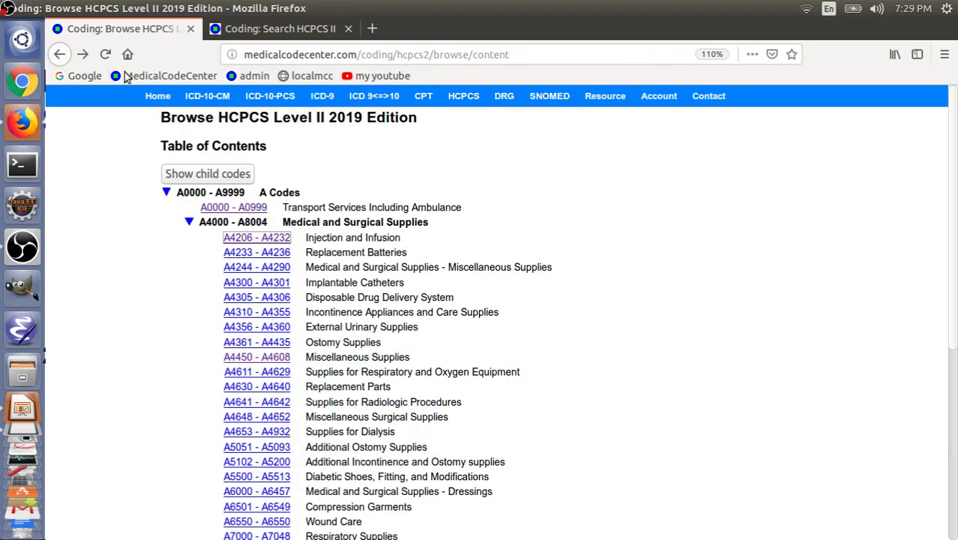
pyautogui.click(168, 194)
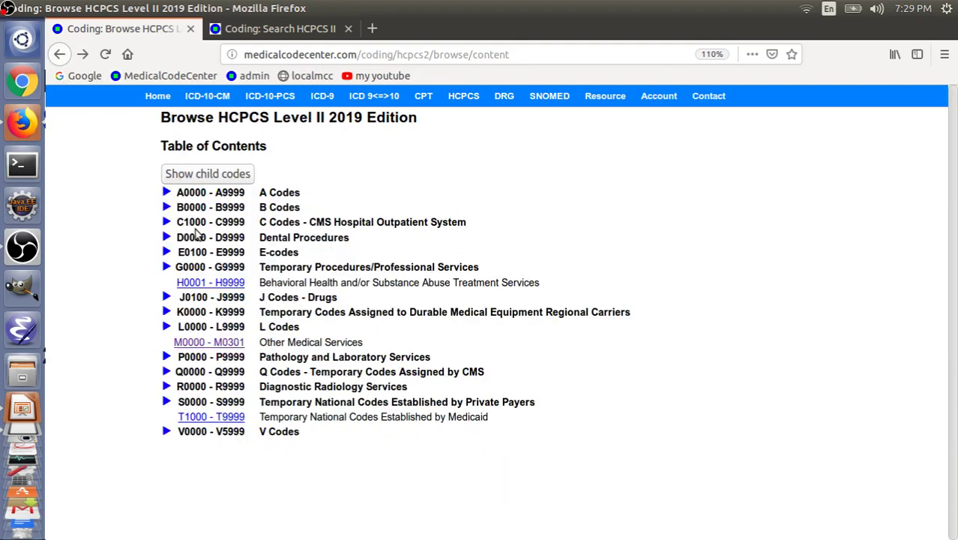
pyautogui.click(168, 194)
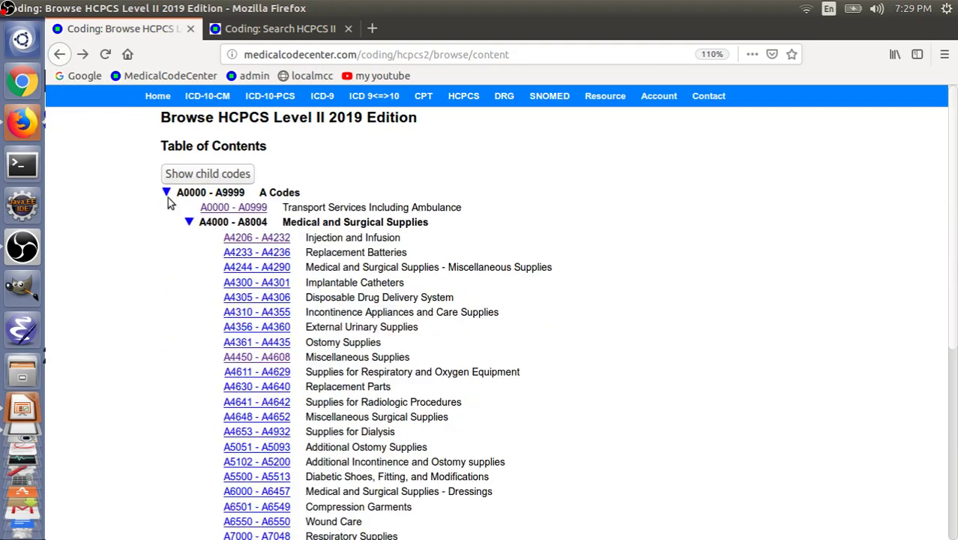
pyautogui.click(189, 222)
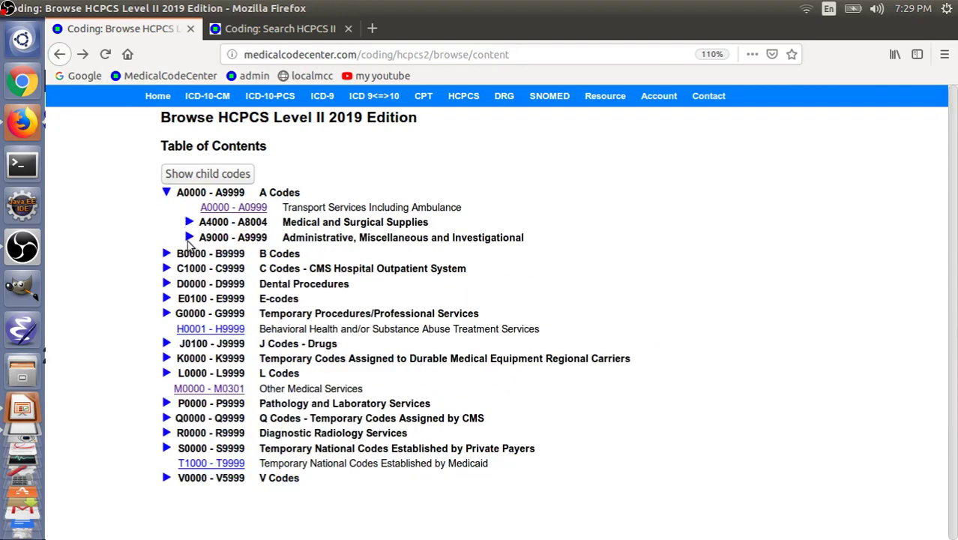
pyautogui.click(189, 221)
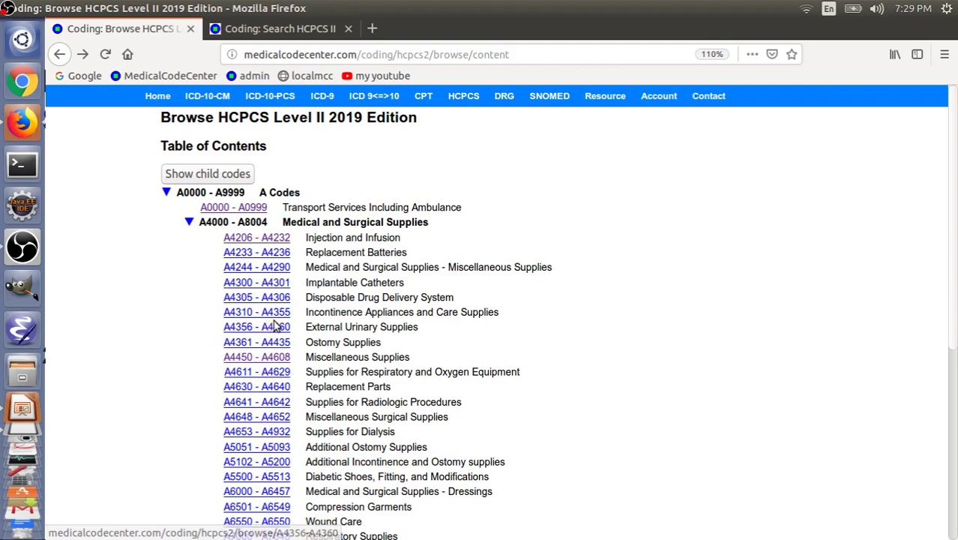
pyautogui.scroll(-1, 270, 365)
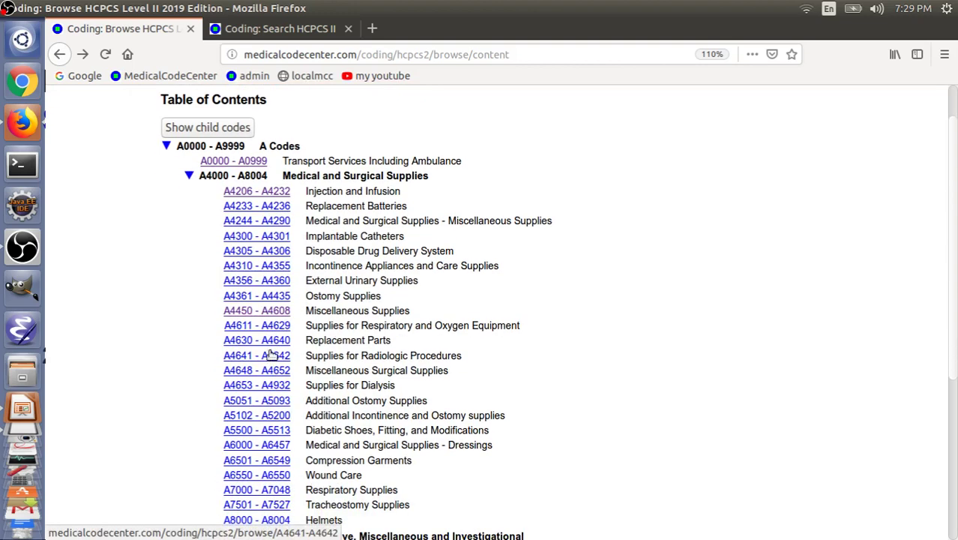
pyautogui.click(264, 311)
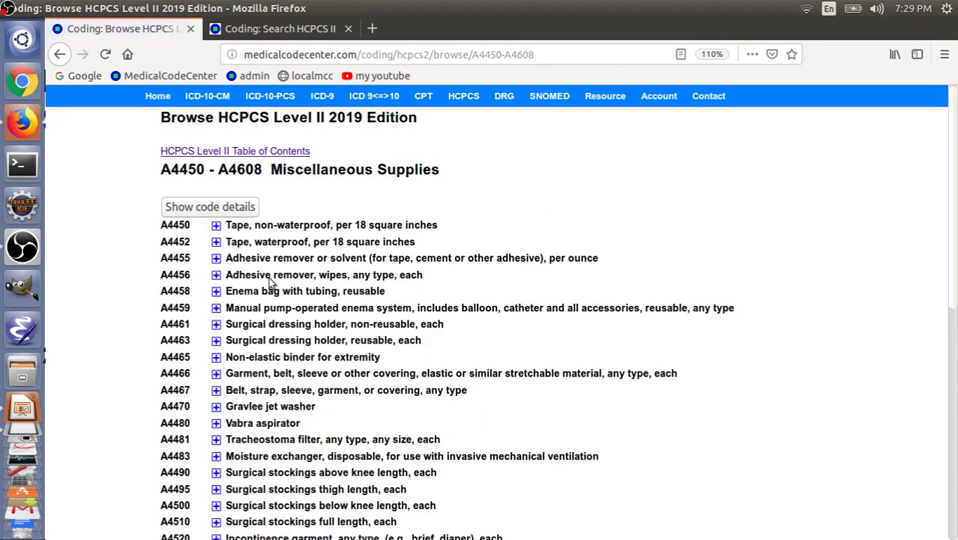
pyautogui.click(216, 242)
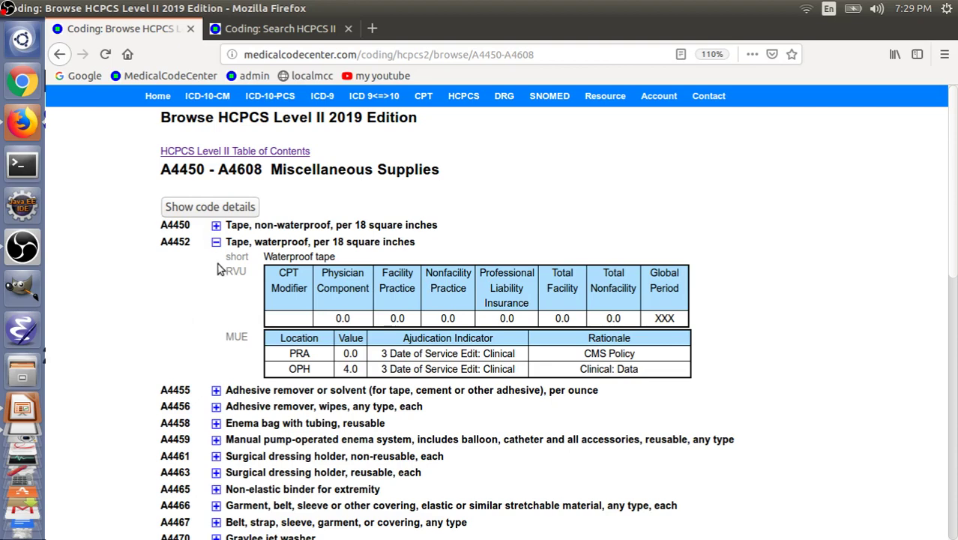
# - Open the HCPCS II search page and search for "sterile needle"
pyautogui.click(318, 29)
pyautogui.moveTo(465, 103)
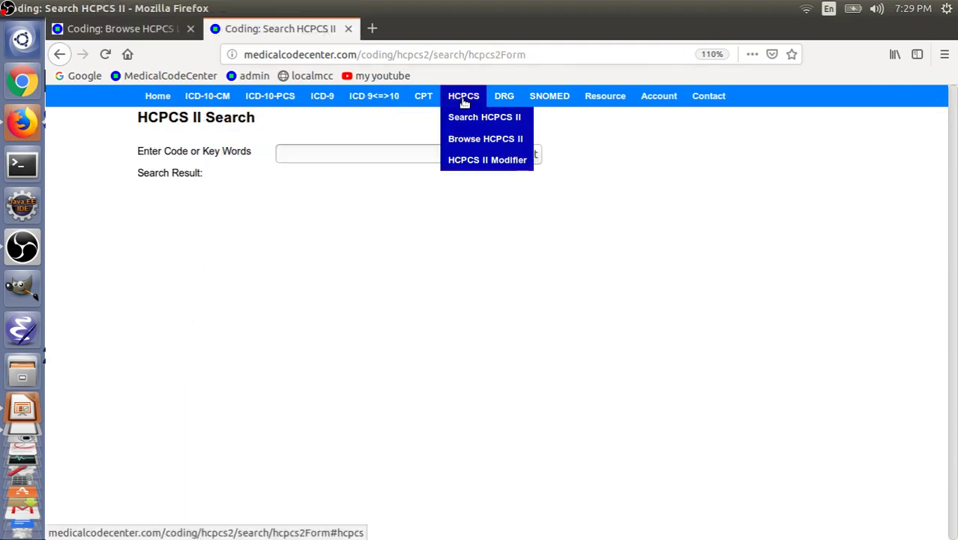
pyautogui.click(494, 125)
pyautogui.click(385, 152)
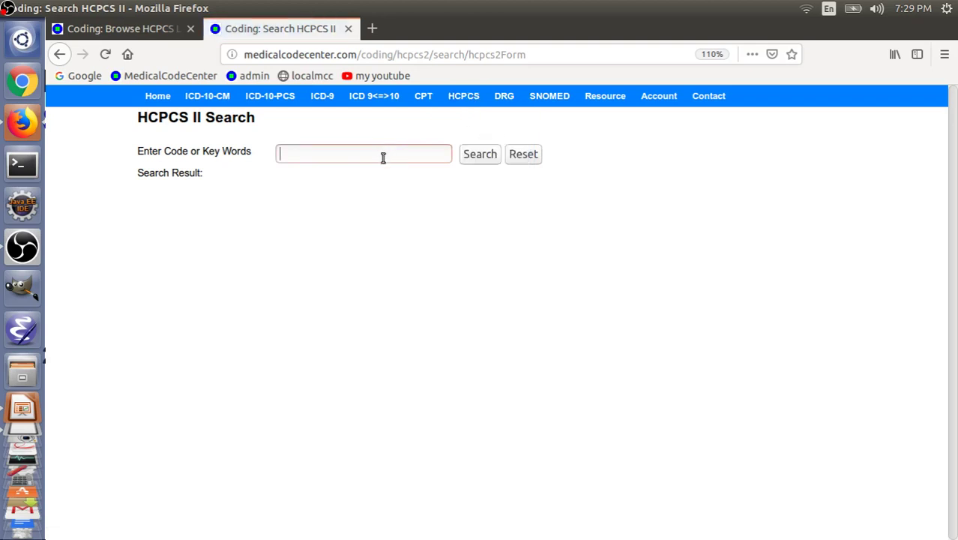
pyautogui.write('s')
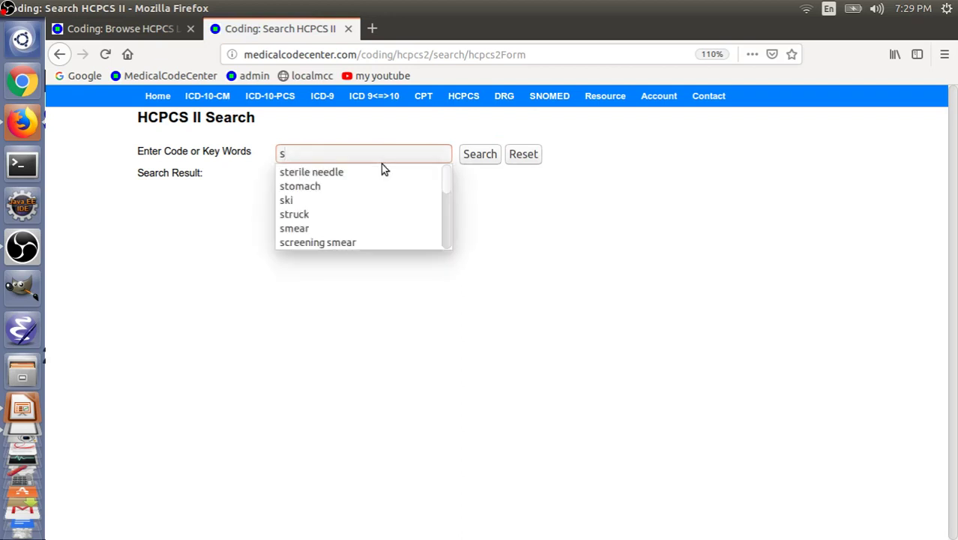
pyautogui.write('ter')
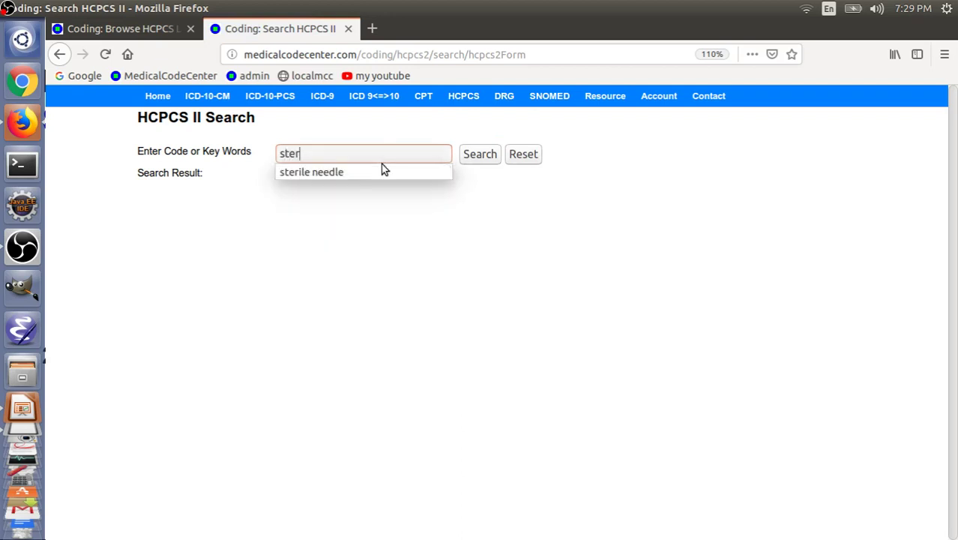
pyautogui.write('ile needle')
pyautogui.press('Return')
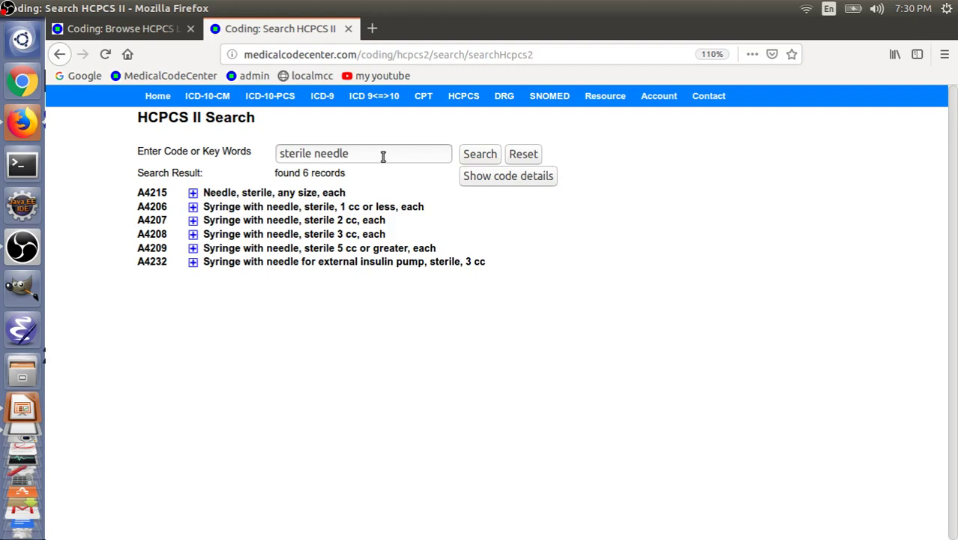
# - Try to search the HCPCS II codes for "tape waterpoof"
pyautogui.moveTo(382, 155); pyautogui.dragTo(112, 145)
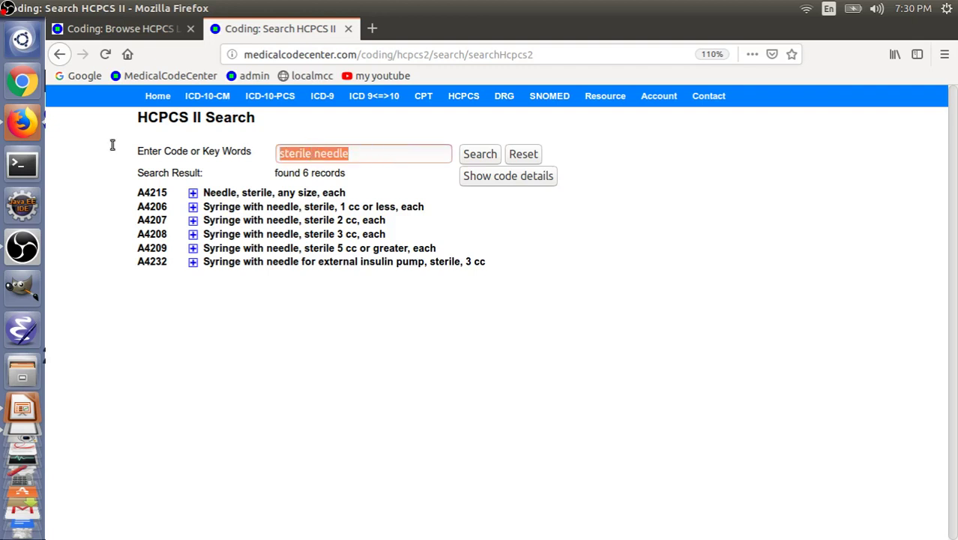
pyautogui.press('BackSpace')
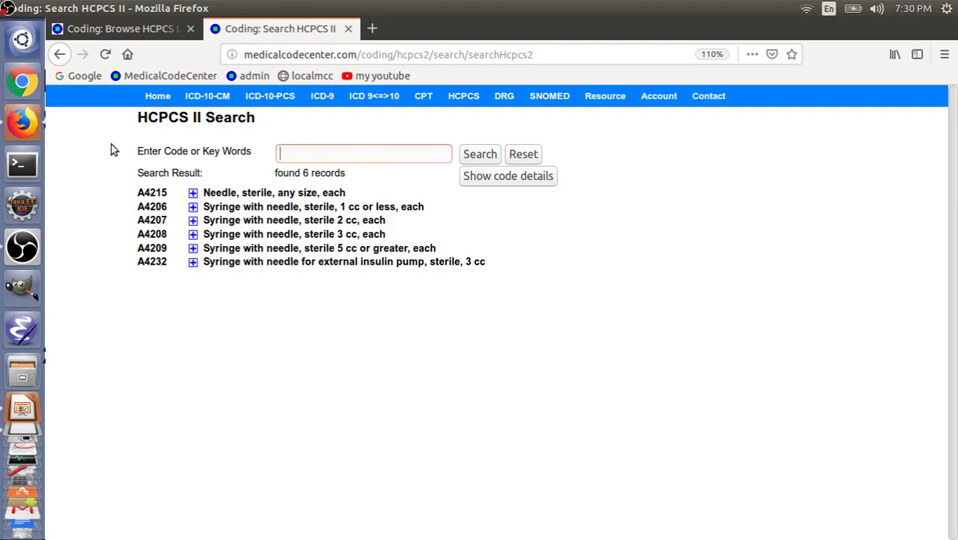
pyautogui.write('tap')
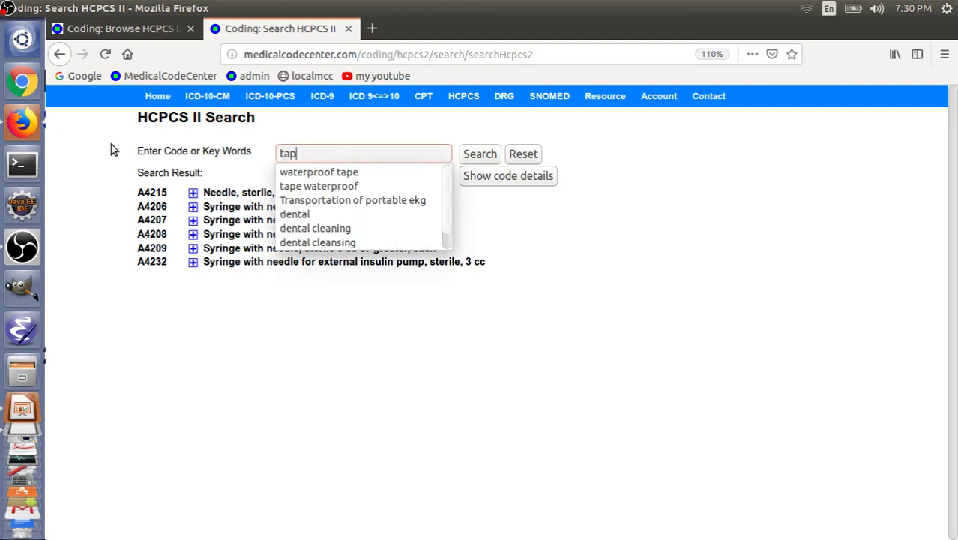
pyautogui.write('e water')
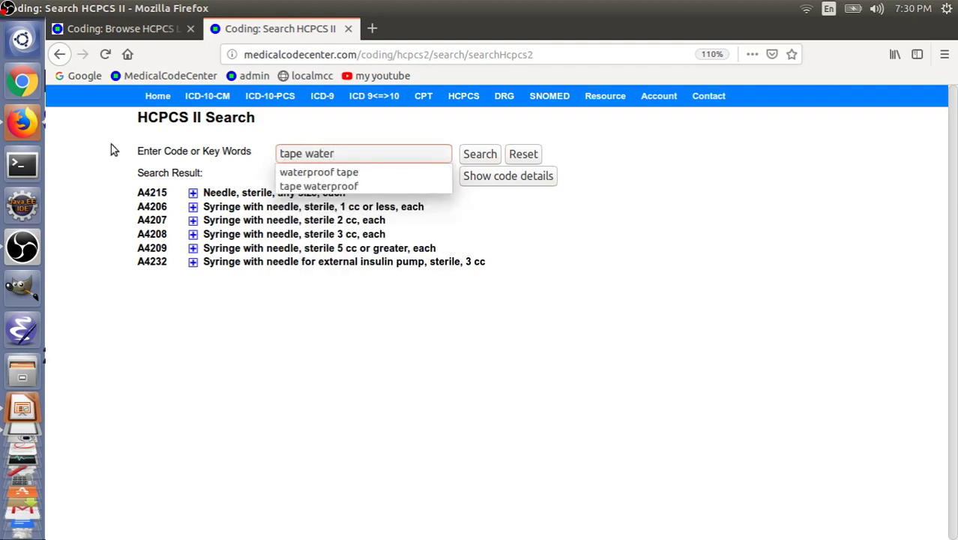
pyautogui.write('poof')
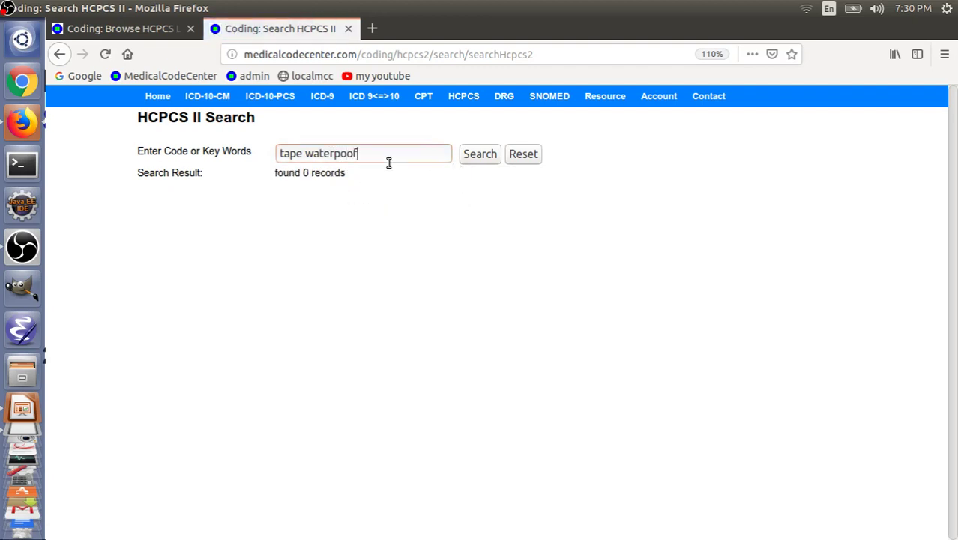
# - Replace the search term with the suggested "waterproof tape" and run the search
pyautogui.moveTo(389, 161); pyautogui.dragTo(283, 154)
pyautogui.press('BackSpace')
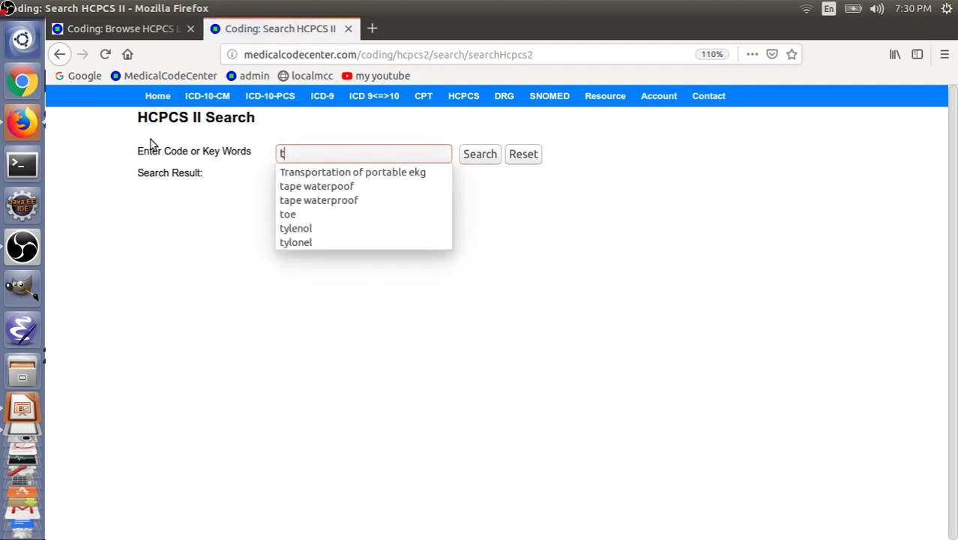
pyautogui.press('BackSpace')
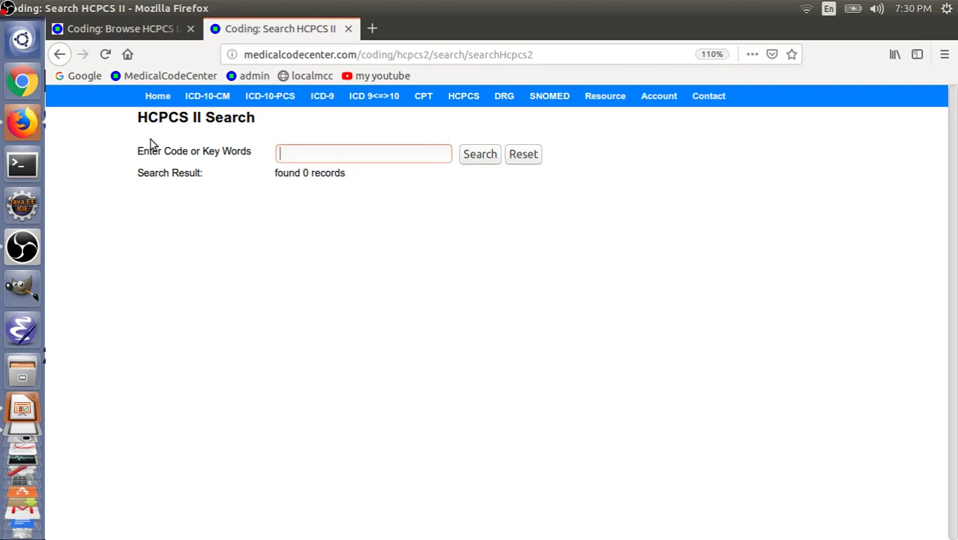
pyautogui.write('tape')
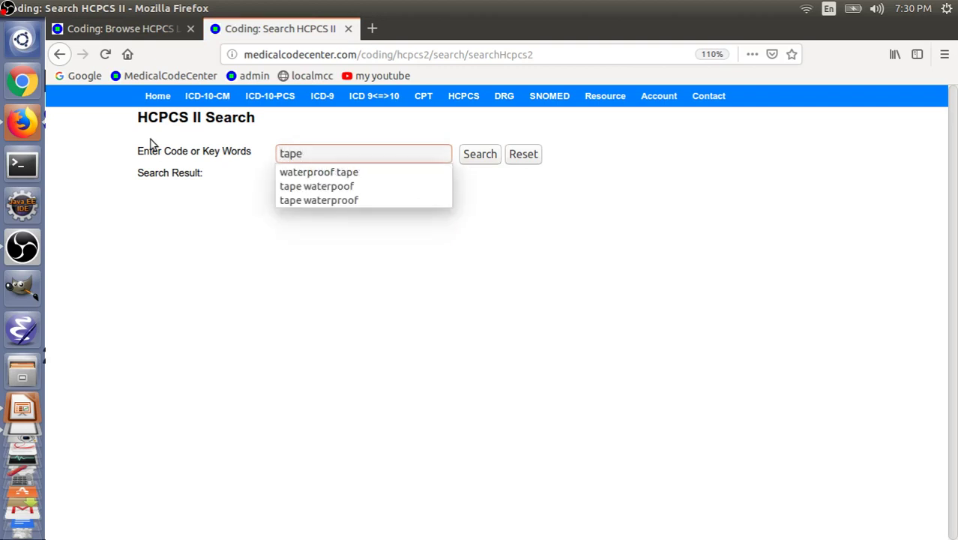
pyautogui.click(305, 174)
pyautogui.click(490, 155)
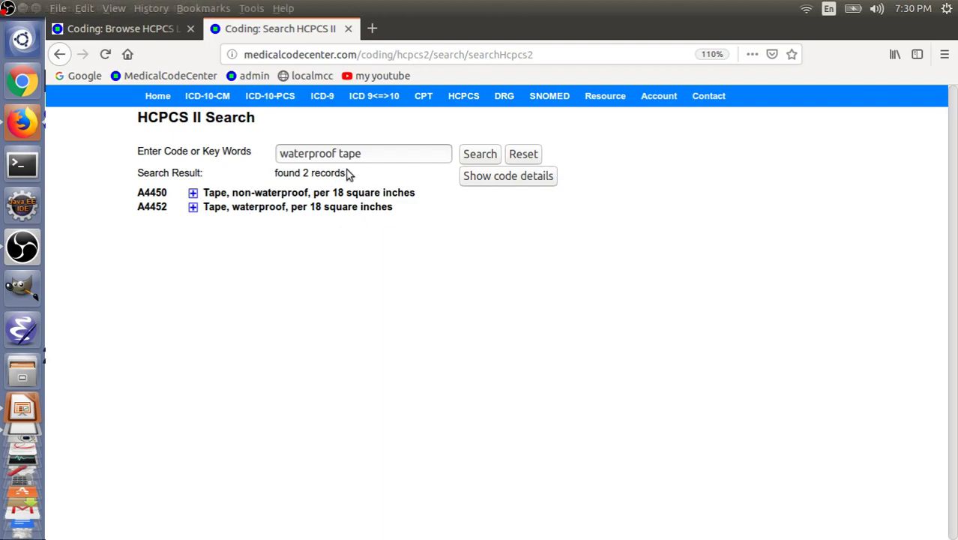
# - Browse HCPCS II to J Codes - Drugs, Drugs Other Than Chemotherapy, and open the Injection range J0120 - J7131
pyautogui.hotkey('alt', 'Tab')
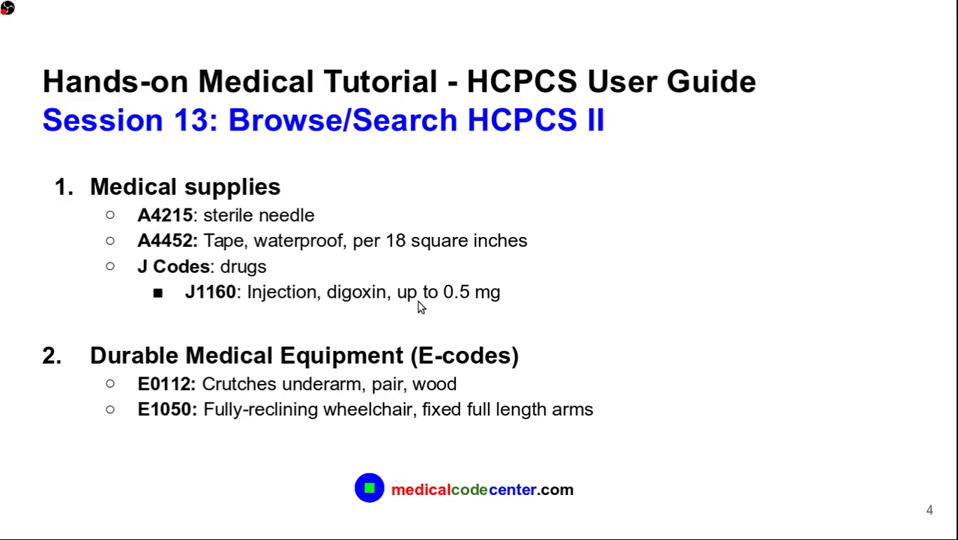
pyautogui.hotkey('alt', 'Tab')
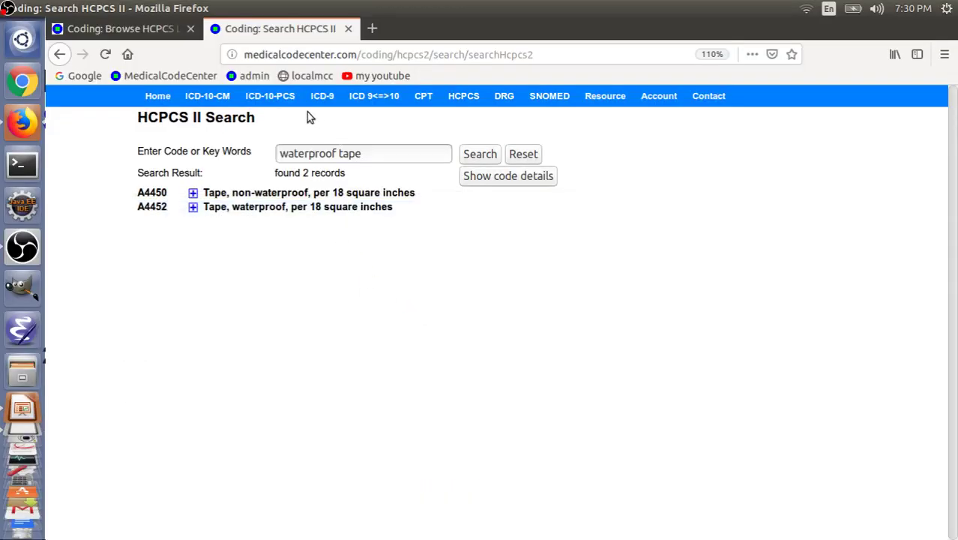
pyautogui.moveTo(456, 93)
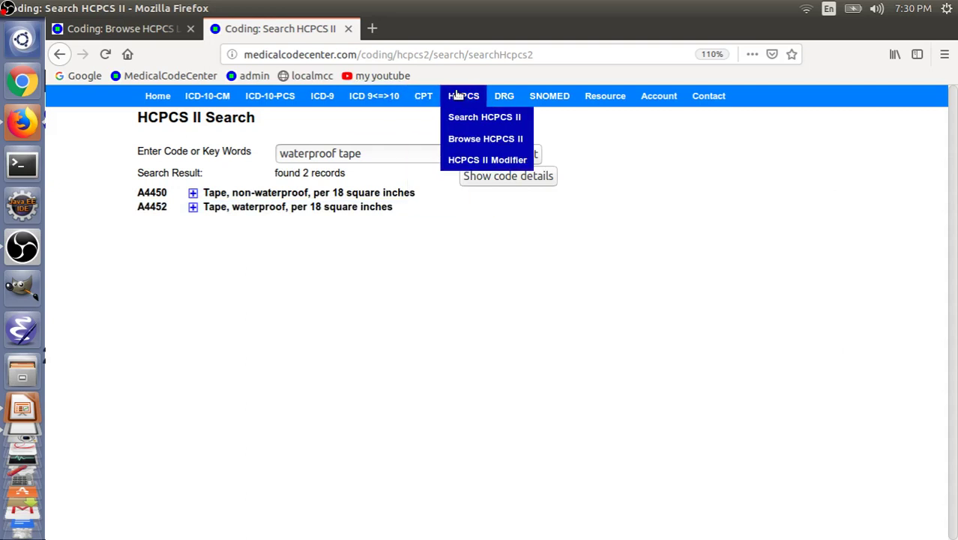
pyautogui.click(480, 141)
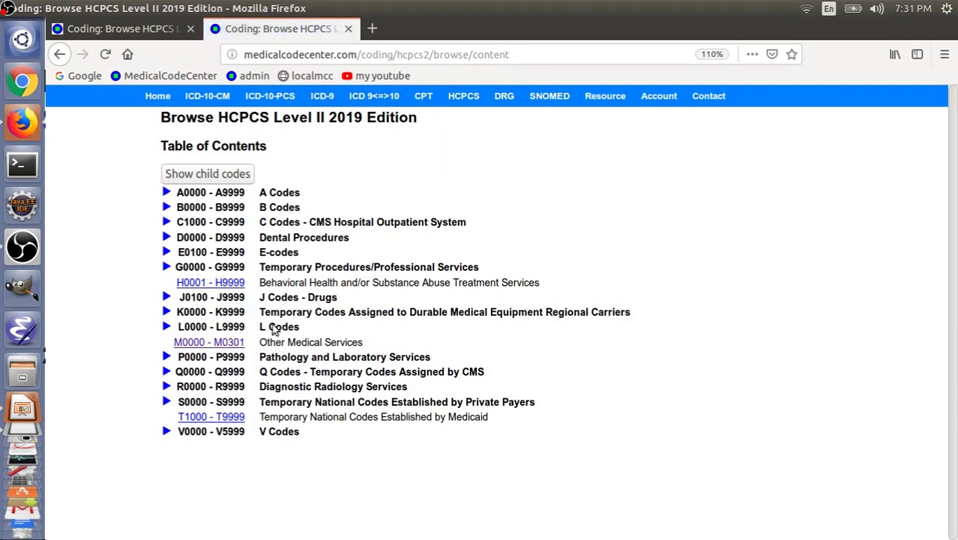
pyautogui.click(166, 297)
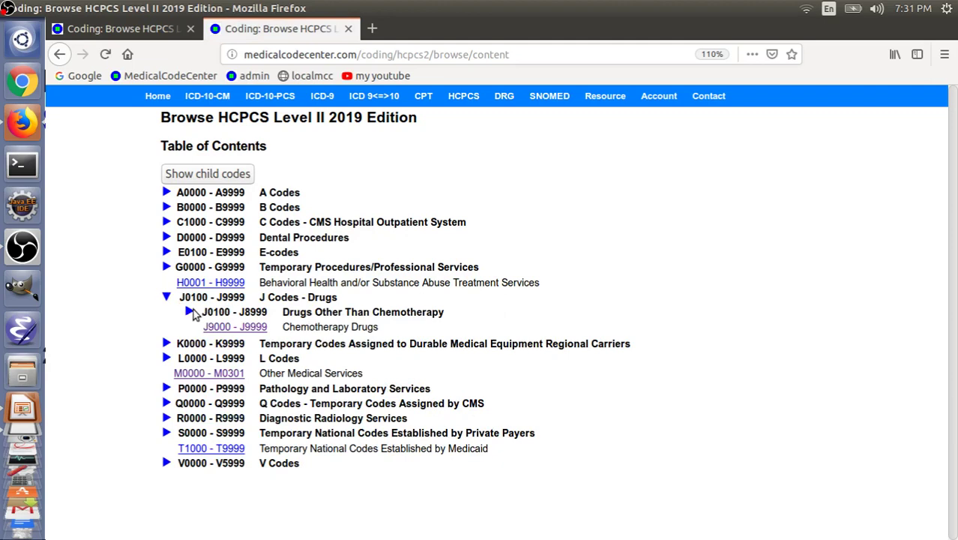
pyautogui.click(190, 313)
pyautogui.scroll(-3, 411, 330)
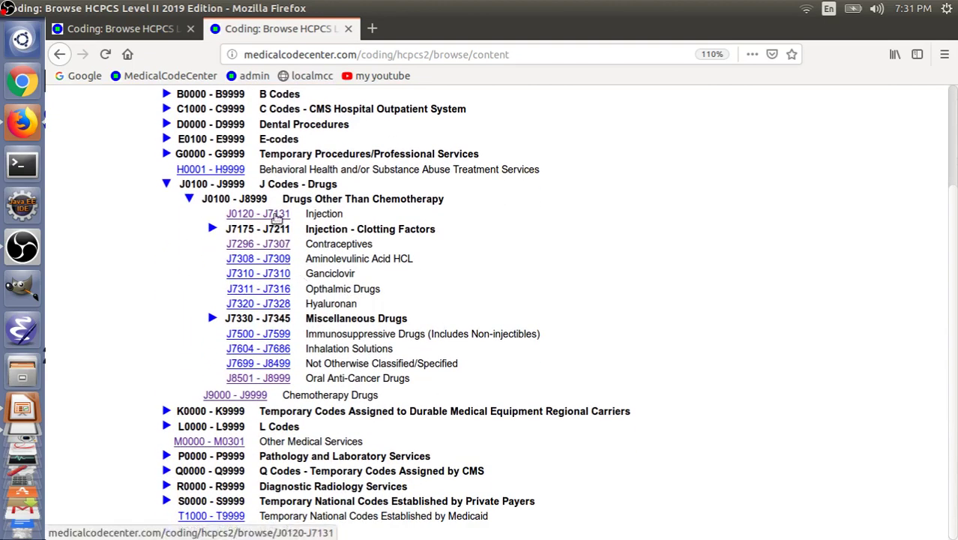
pyautogui.click(274, 215)
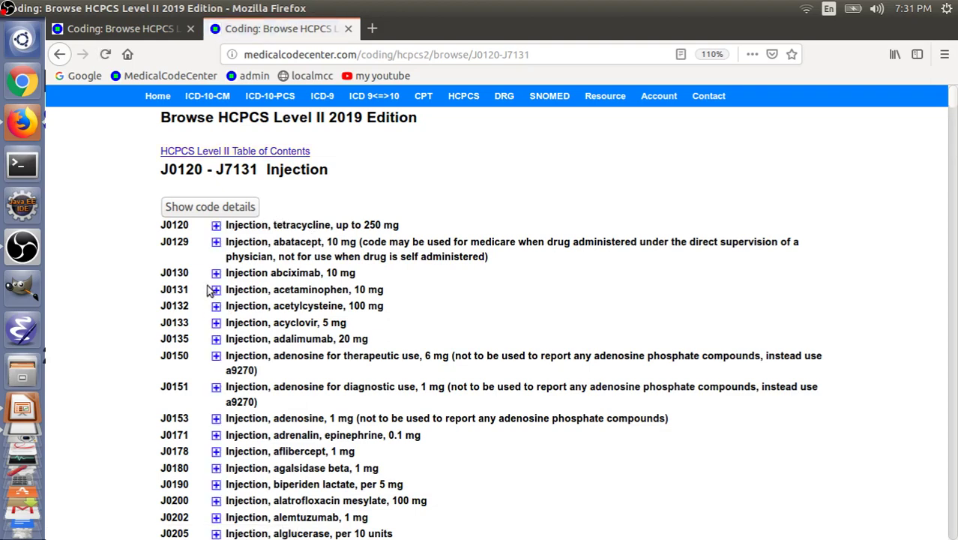
# - Reopen the Injection range J0120 - J7131 from the table of contents and expand the details of code J1160, digoxin injection
pyautogui.scroll(-1, 206, 315)
pyautogui.scroll(-2, 209, 332)
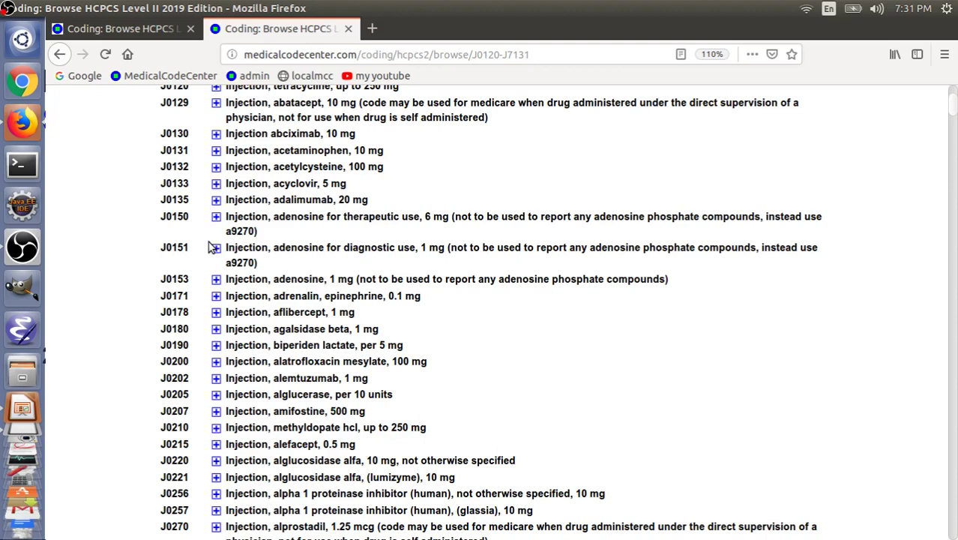
pyautogui.scroll(3, 211, 248)
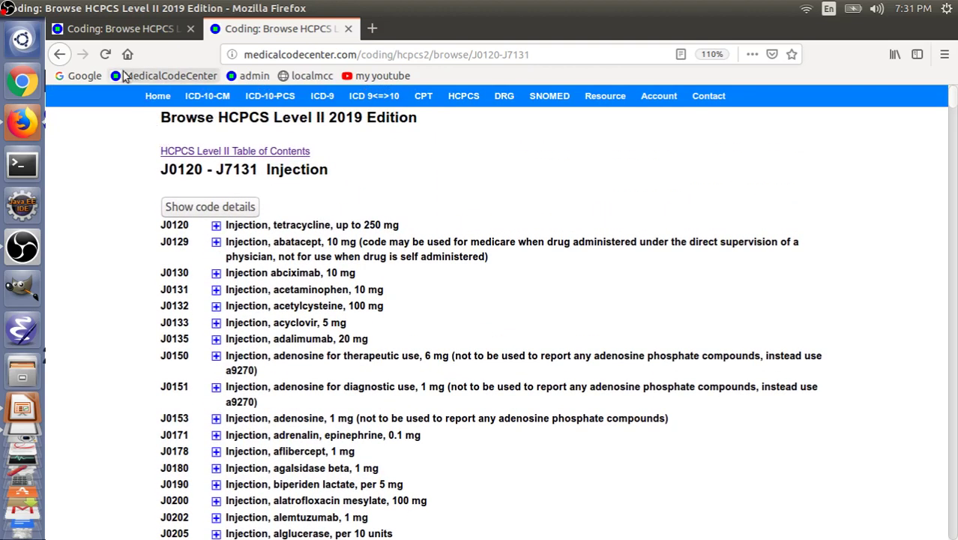
pyautogui.click(60, 55)
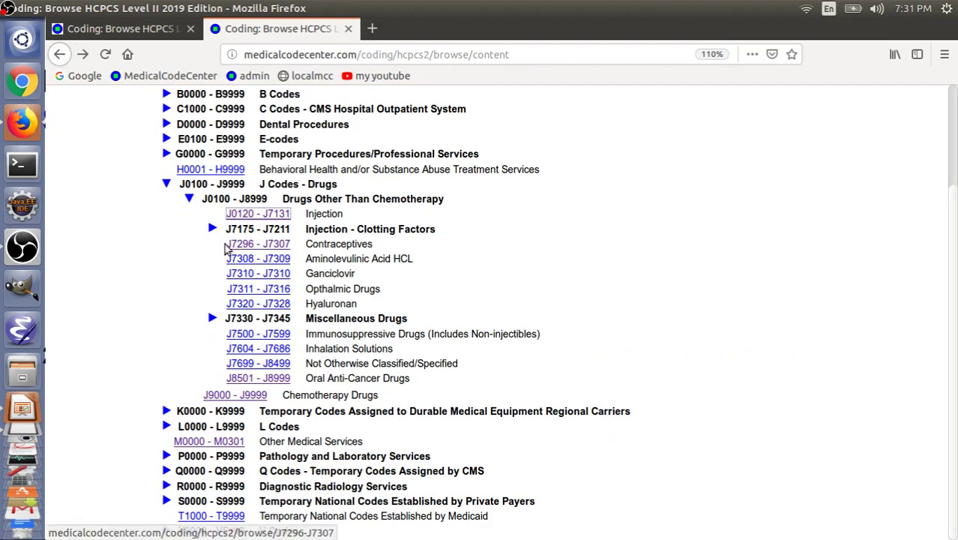
pyautogui.click(259, 214)
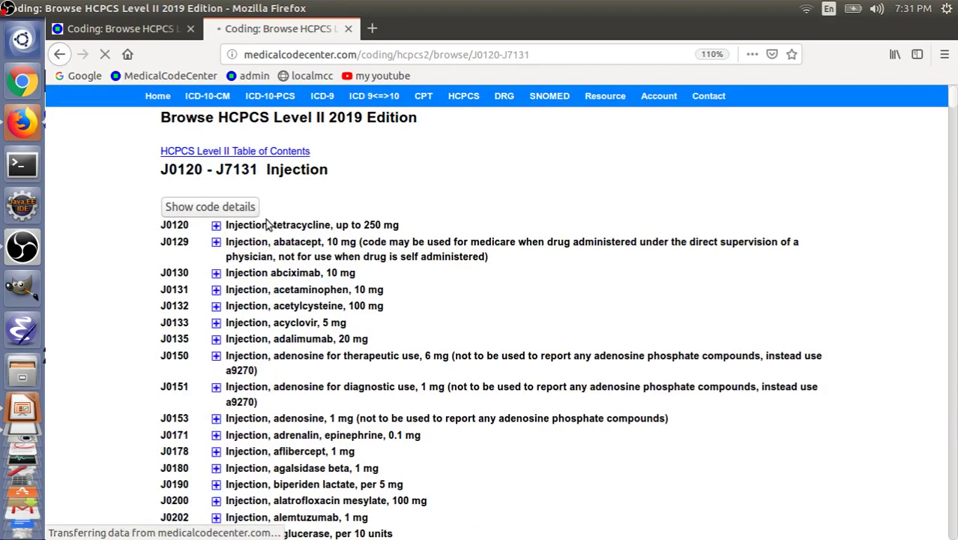
pyautogui.scroll(-15, 368, 337)
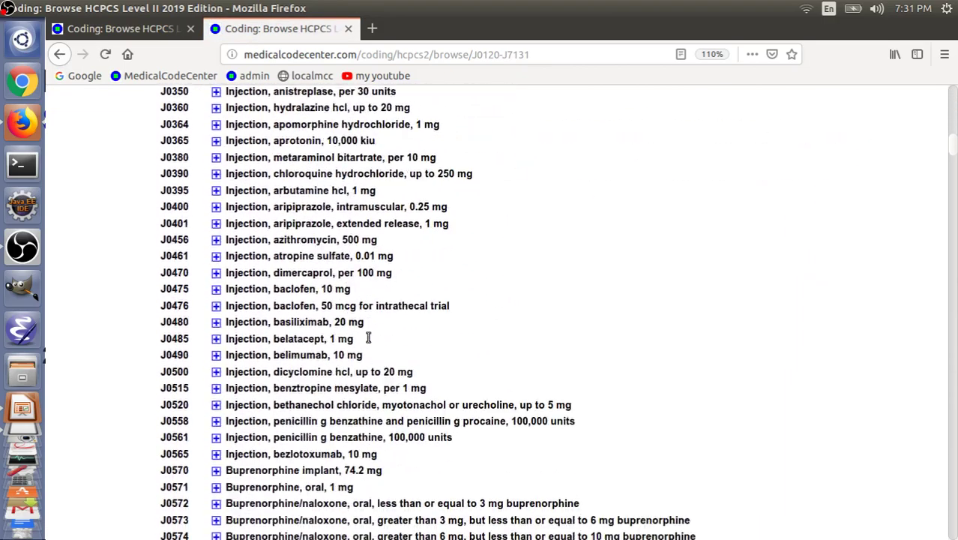
pyautogui.scroll(-15, 368, 344)
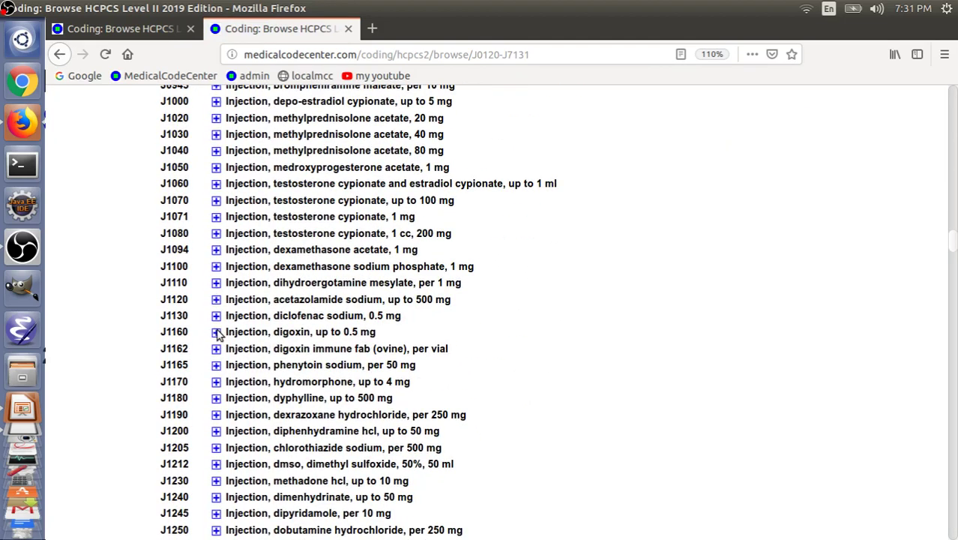
pyautogui.click(216, 332)
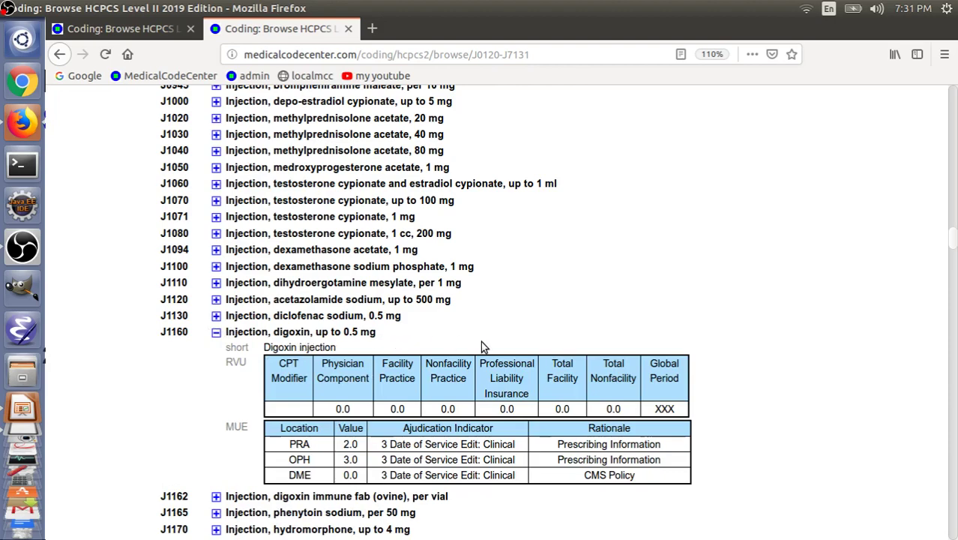
pyautogui.scroll(8, 502, 297)
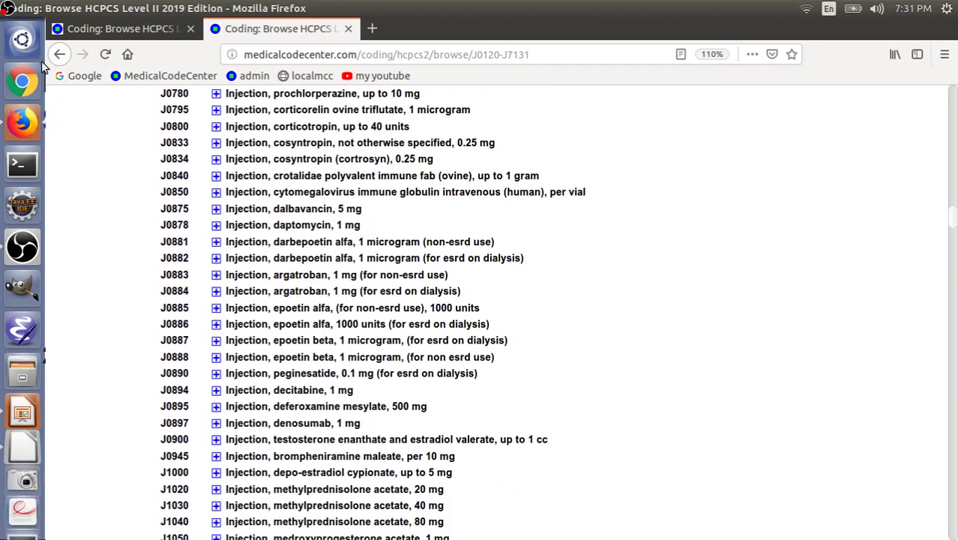
# - Switch to the browser tab with the Miscellaneous Supplies codes, open the HCPCS II search there, and search for "injection digoxin"
pyautogui.click(170, 30)
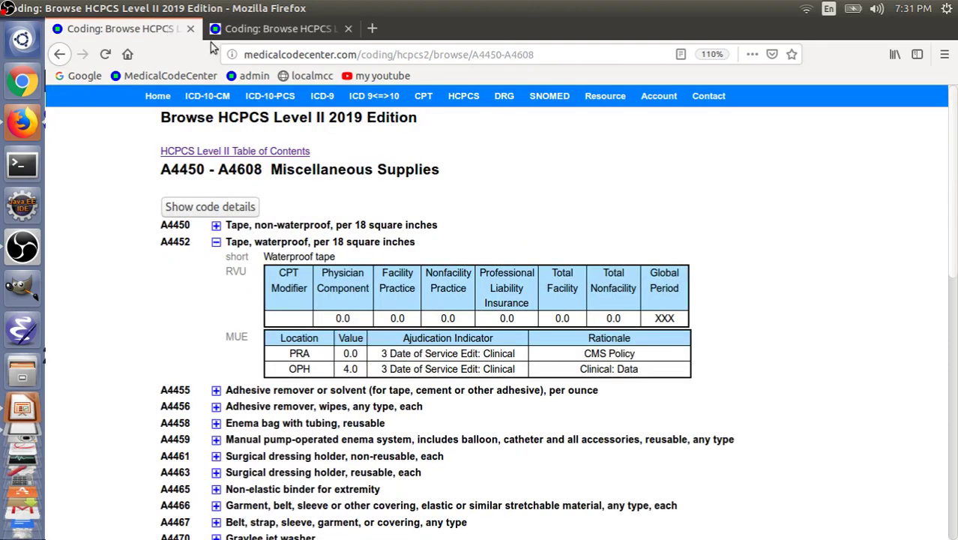
pyautogui.moveTo(388, 105)
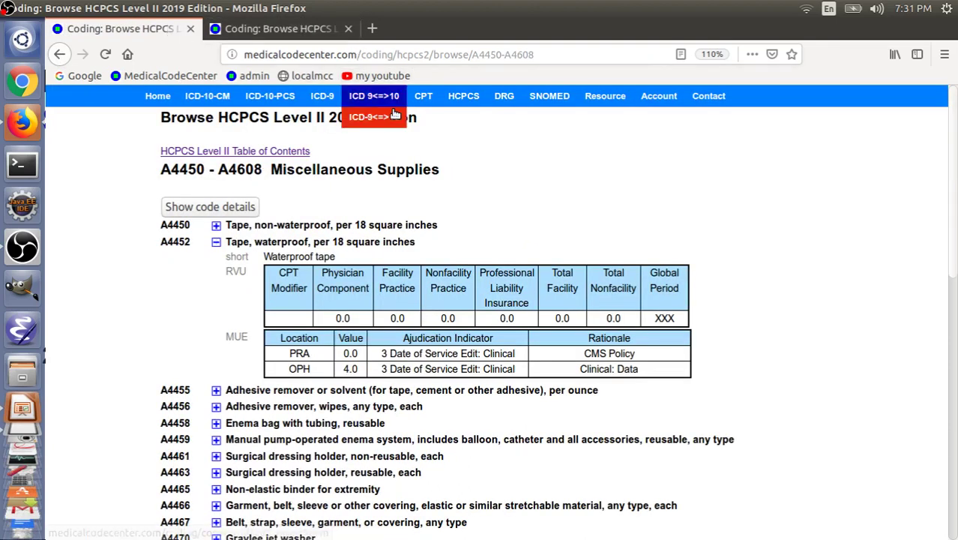
pyautogui.moveTo(464, 98)
pyautogui.click(478, 118)
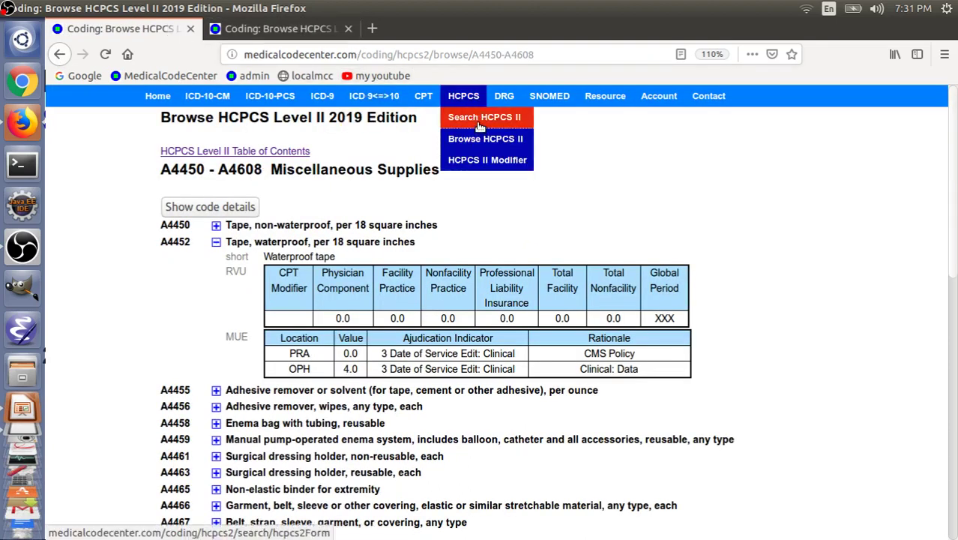
pyautogui.click(412, 150)
pyautogui.write('i')
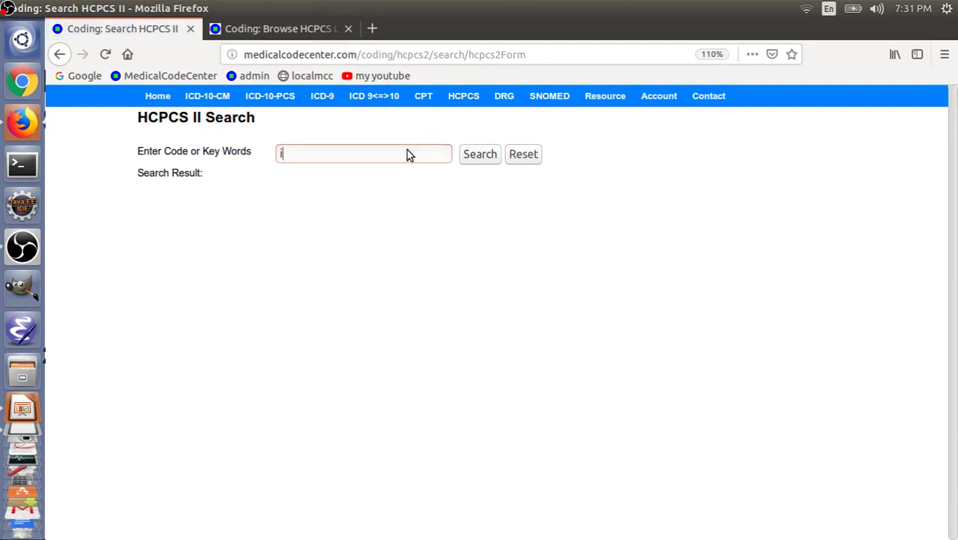
pyautogui.write('njection digoxin')
pyautogui.press('Return')
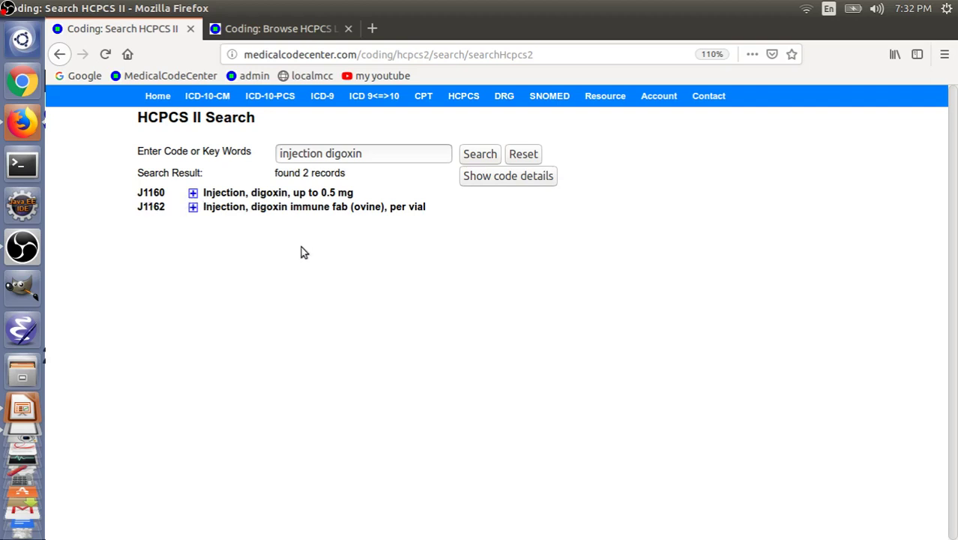
# - Browse HCPCS II to E-codes, Durable Medical Equipment, open the Crutches range E0110 - E0118, and expand the details of code E0112
pyautogui.hotkey('alt', 'Tab')
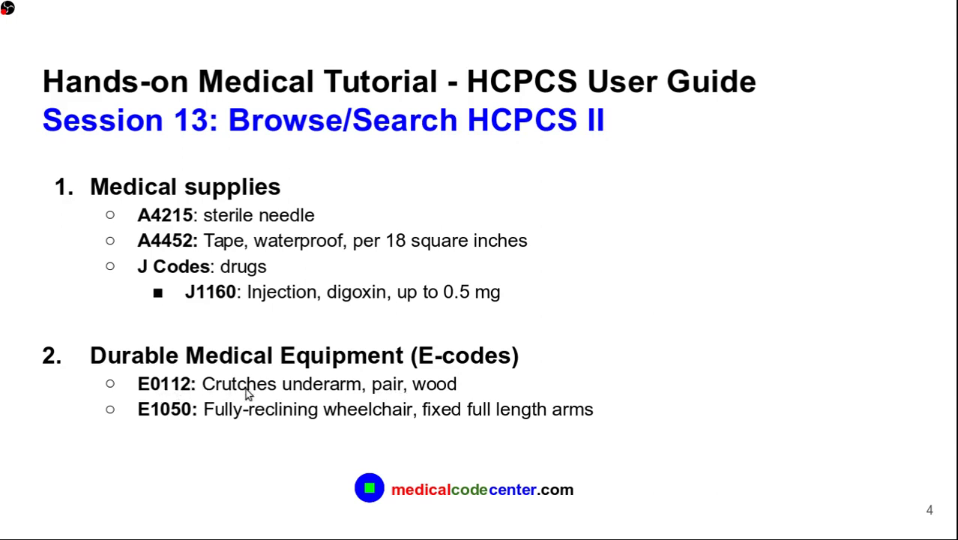
pyautogui.hotkey('alt', 'Tab')
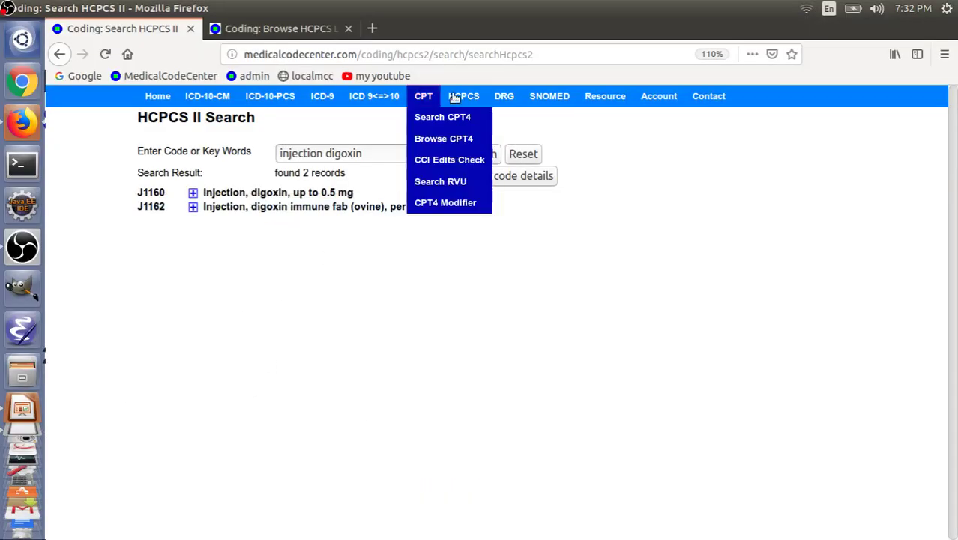
pyautogui.moveTo(477, 94)
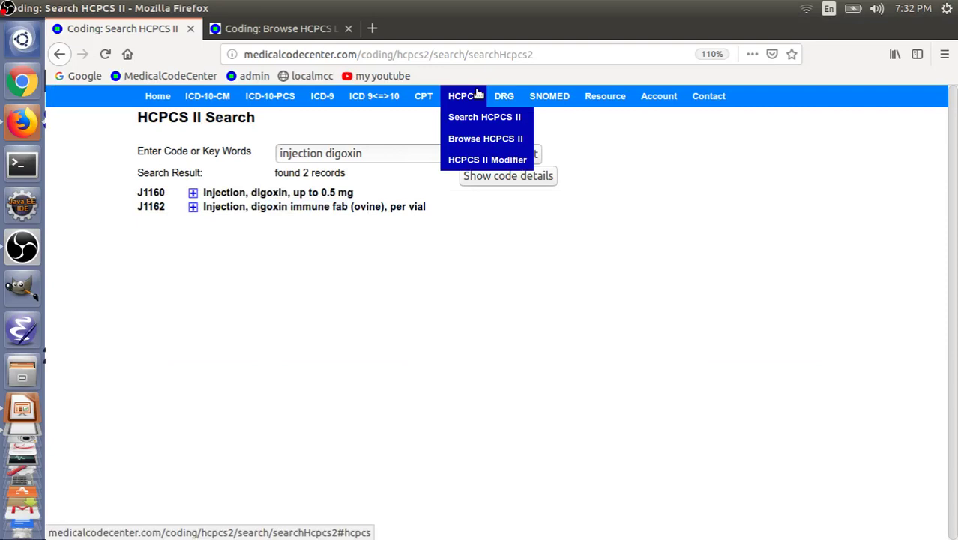
pyautogui.click(481, 141)
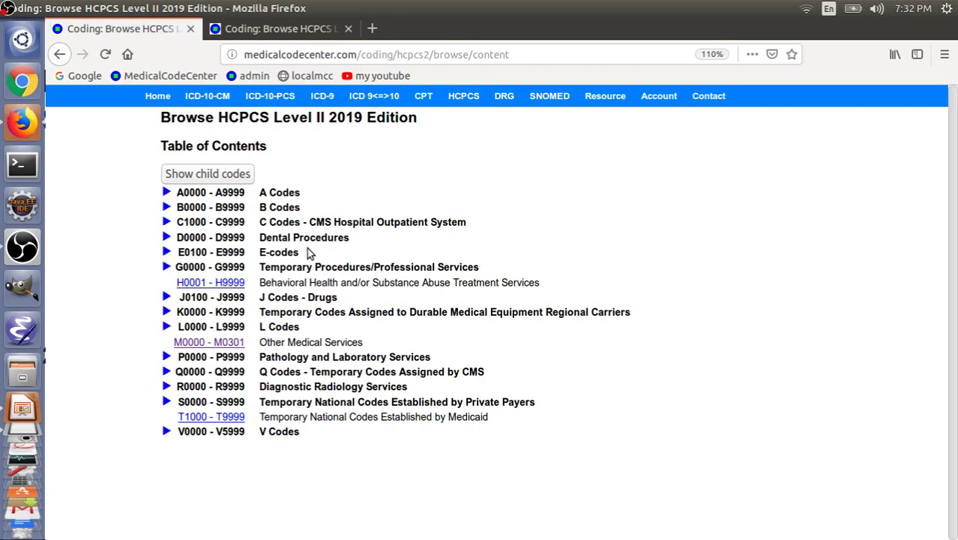
pyautogui.click(166, 253)
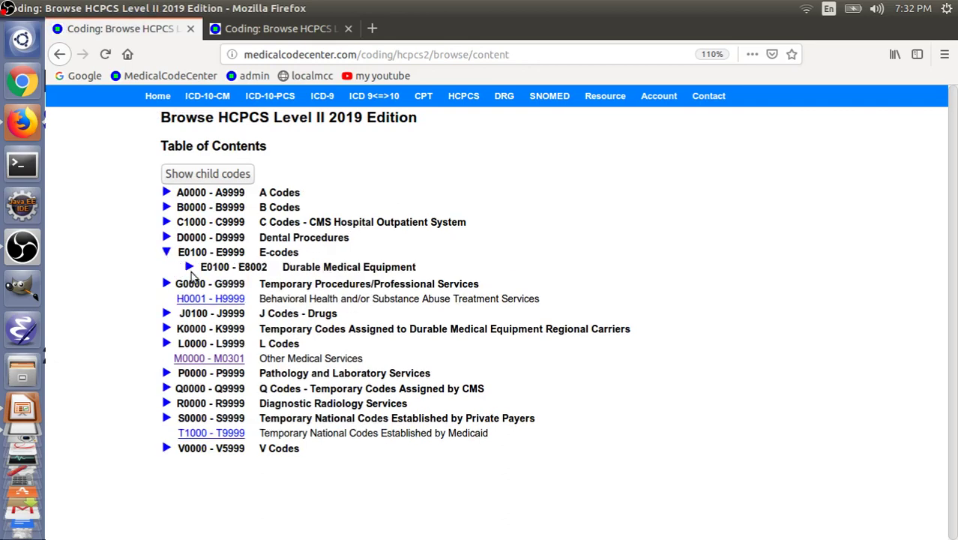
pyautogui.click(190, 267)
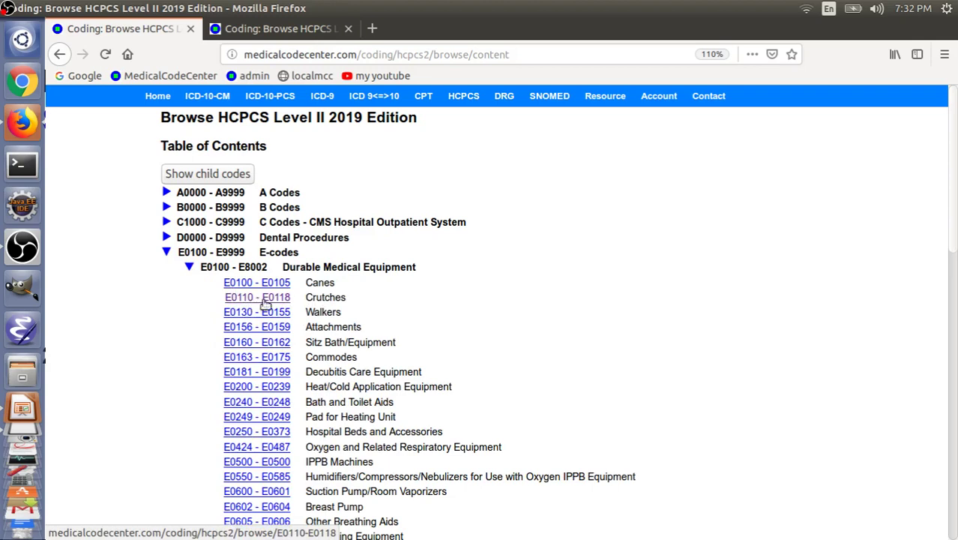
pyautogui.click(265, 300)
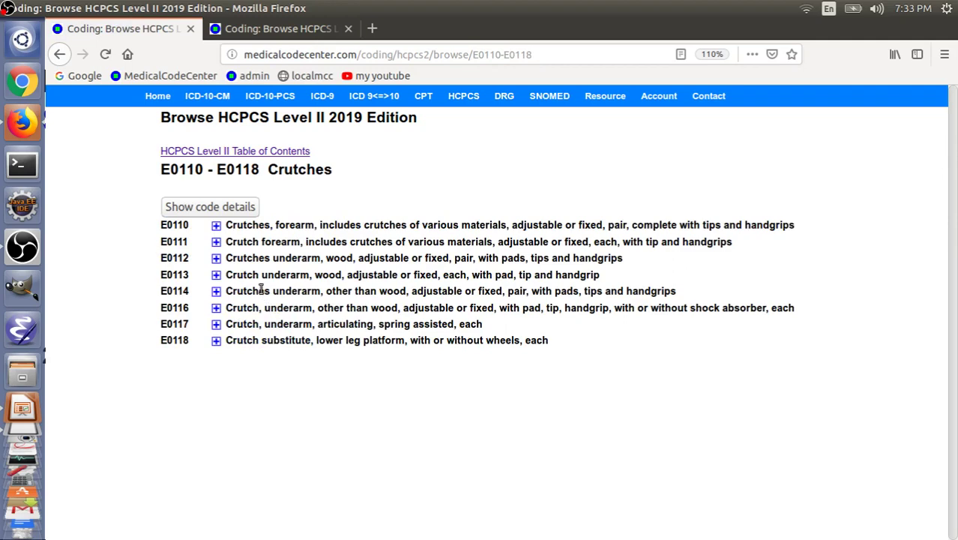
pyautogui.click(216, 258)
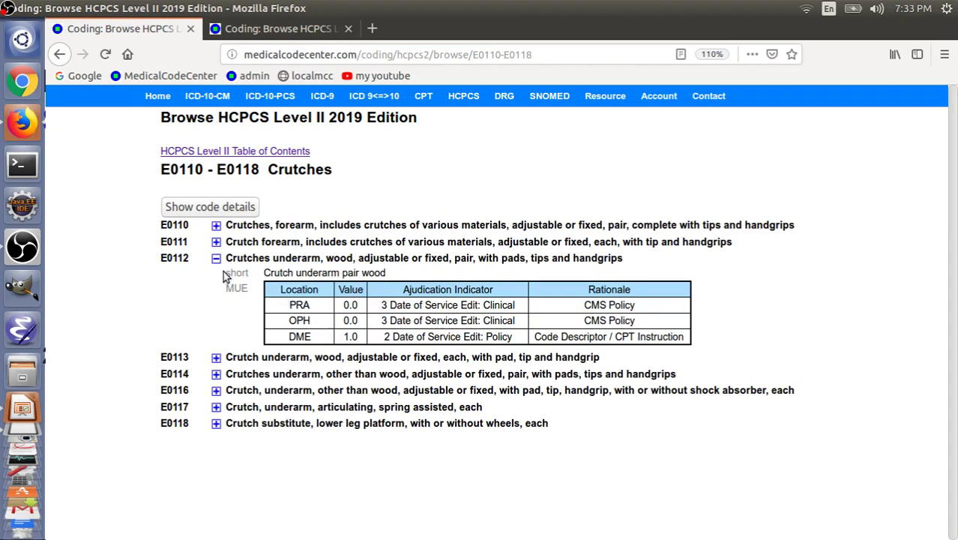
# - In the browser tab with the Injection codes, open the HCPCS II search and search for code E0112
pyautogui.click(264, 29)
pyautogui.scroll(20, 329, 108)
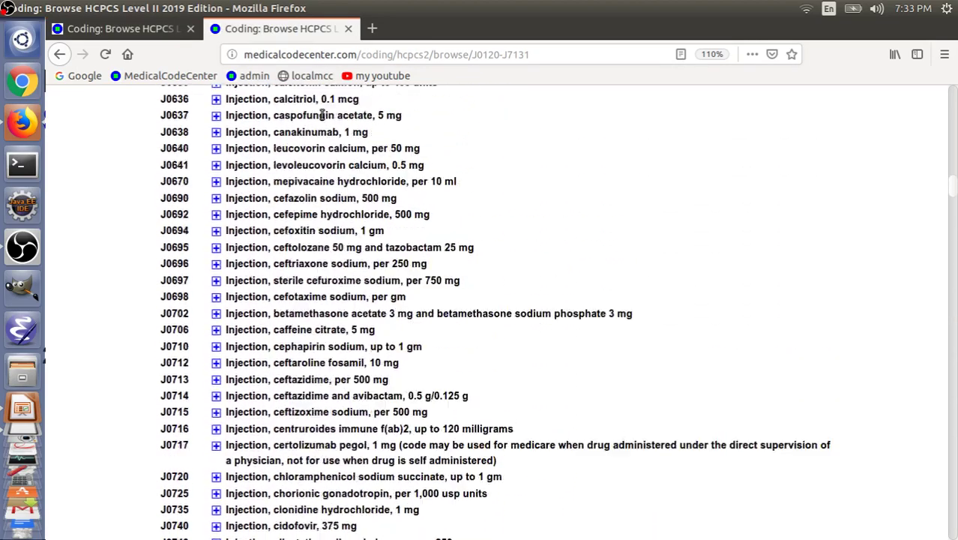
pyautogui.scroll(20, 322, 114)
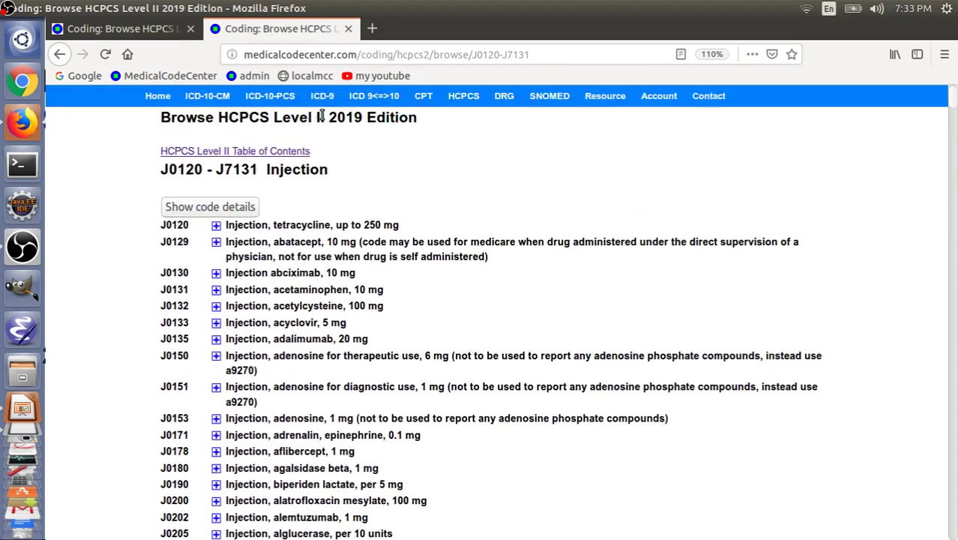
pyautogui.moveTo(465, 97)
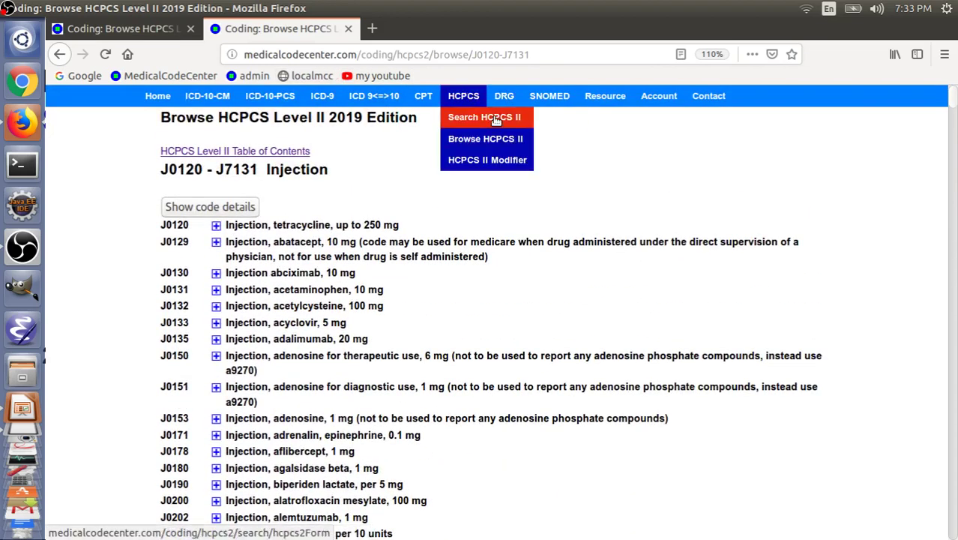
pyautogui.click(494, 120)
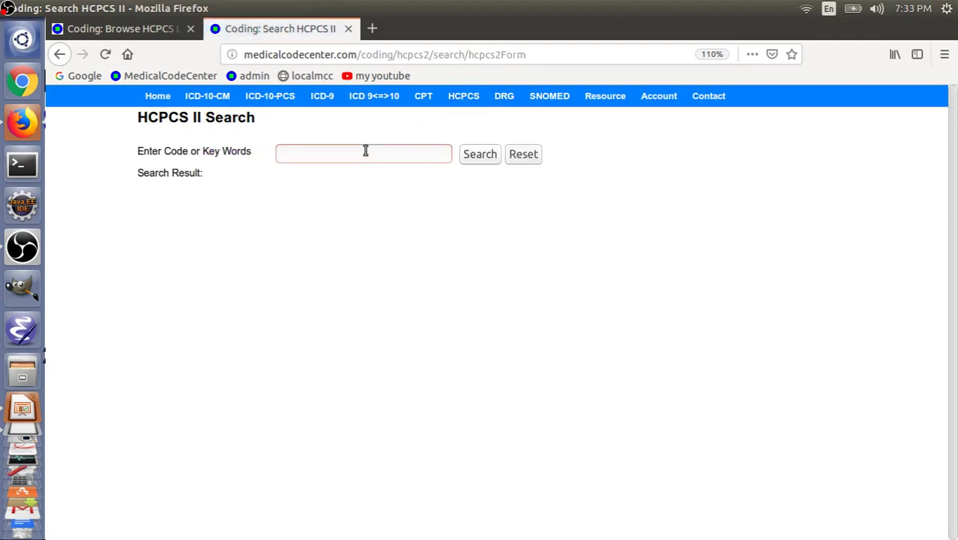
pyautogui.write('E')
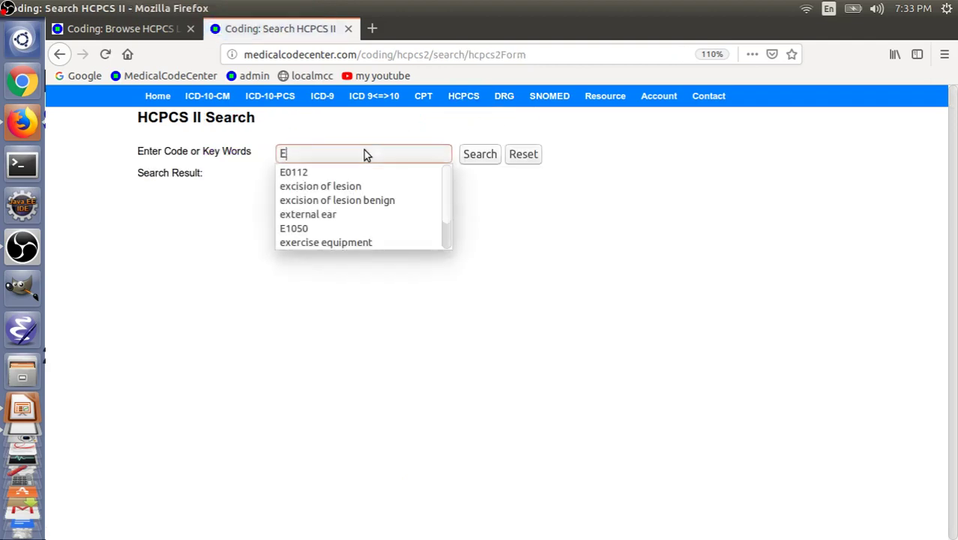
pyautogui.write('0112')
pyautogui.press('Return')
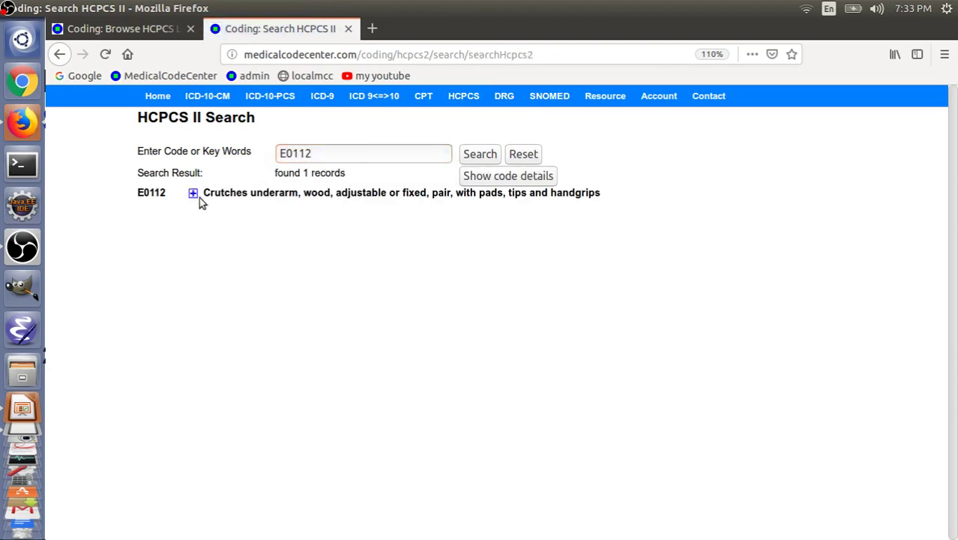
# - Reset the search form and search the HCPCS II codes for the suggested term "crutches underarm"
pyautogui.moveTo(331, 156); pyautogui.dragTo(150, 149)
pyautogui.click(523, 154)
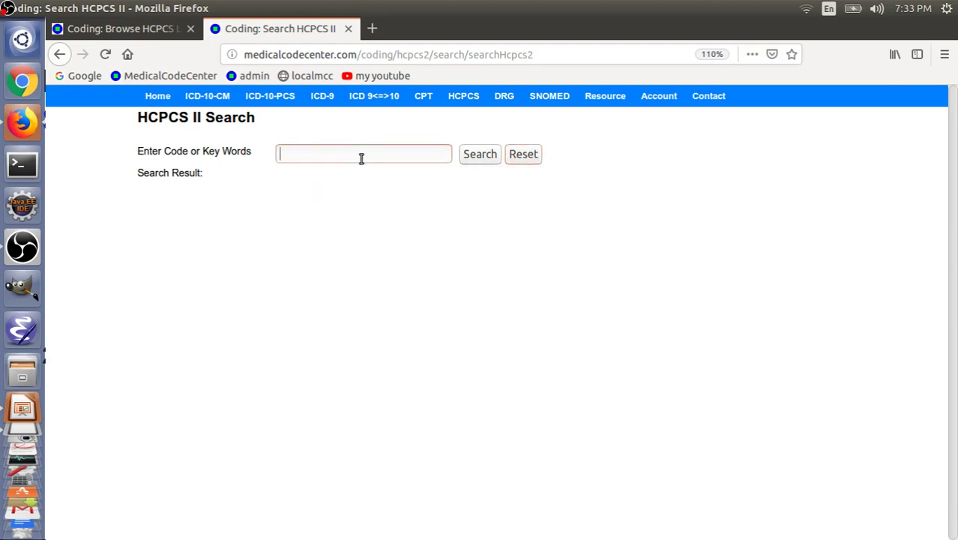
pyautogui.write('crutex')
pyautogui.press('BackSpace')
pyautogui.press('BackSpace')
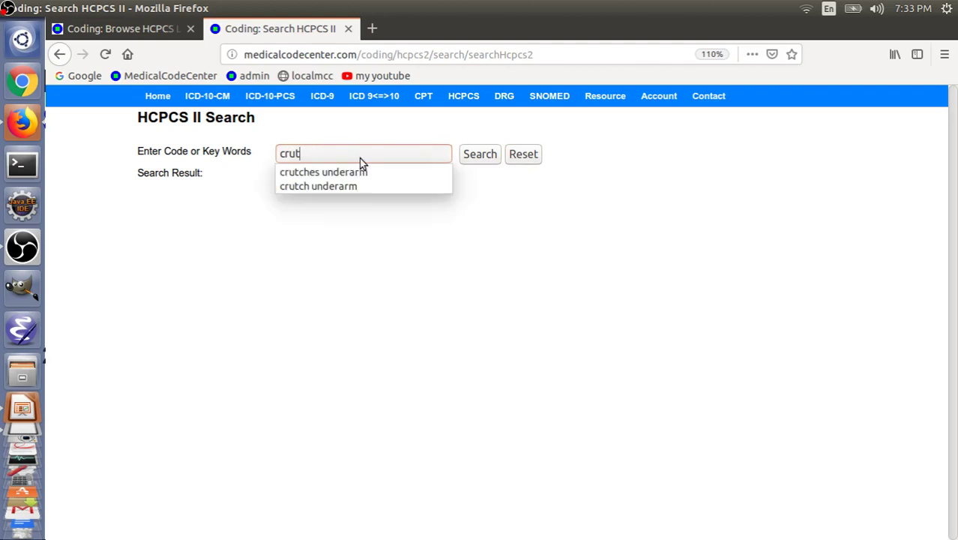
pyautogui.click(363, 173)
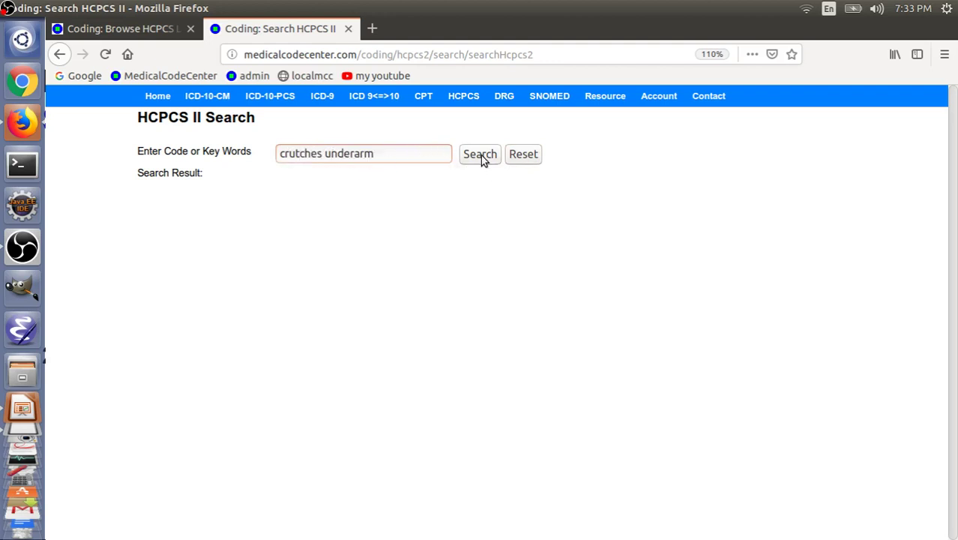
pyautogui.click(480, 155)
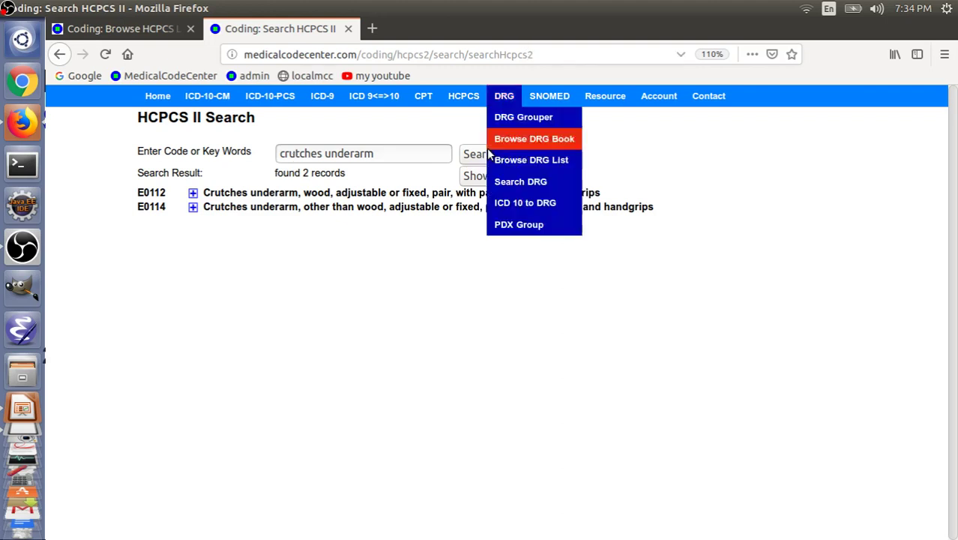
# - Reset the search form and search the HCPCS II codes for code E1050
pyautogui.click(523, 153)
pyautogui.click(364, 155)
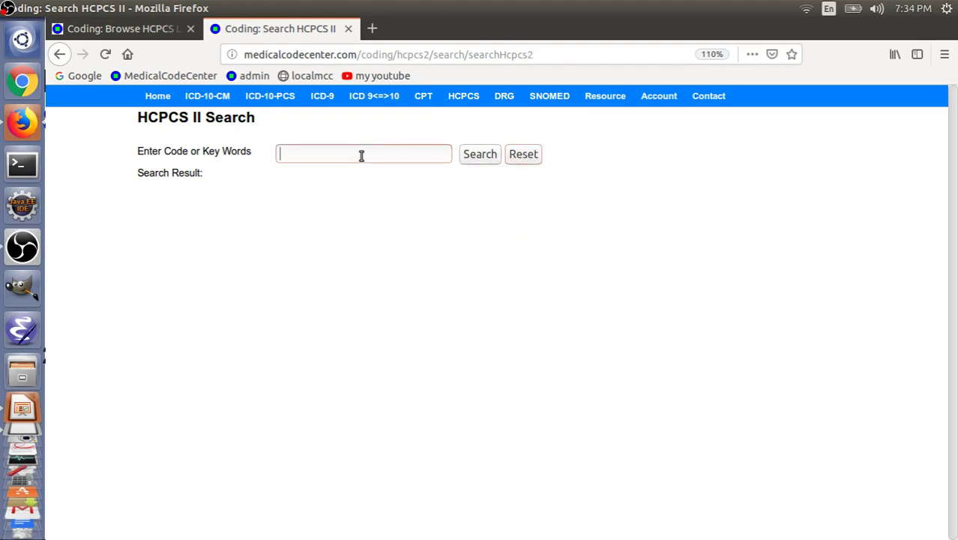
pyautogui.write('E')
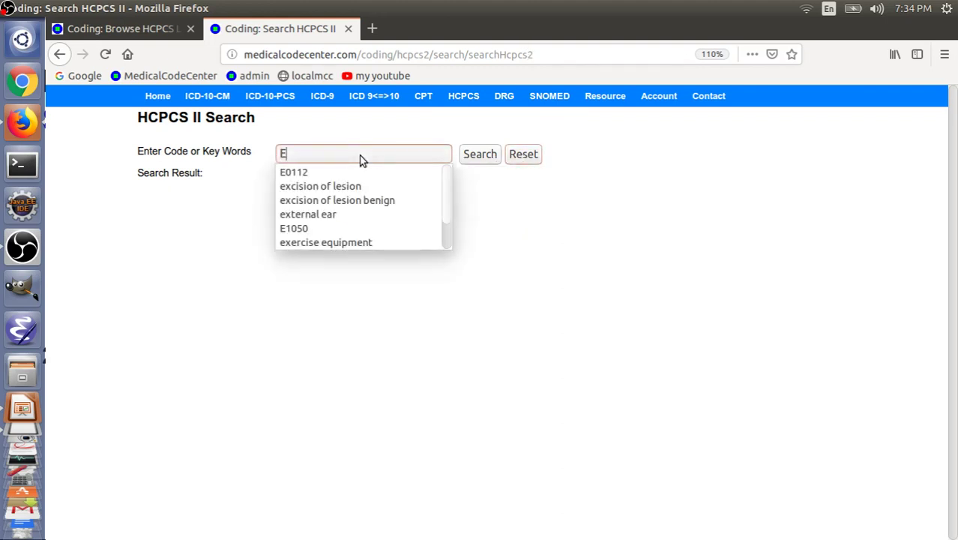
pyautogui.write('1050')
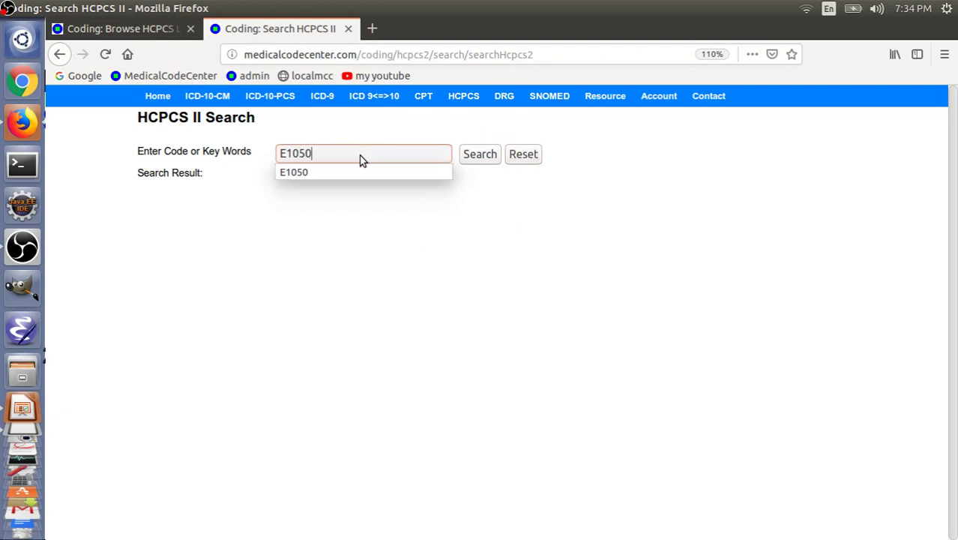
pyautogui.press('Return')
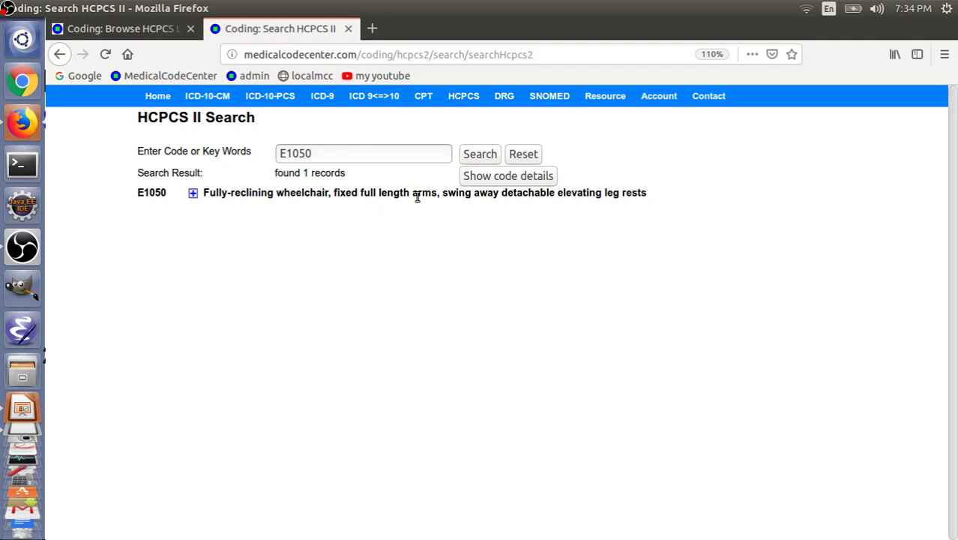
# - Reset the search form, search for the suggested term "wheelchair fully reclining", and expand the details of codes E1060 and E1050
pyautogui.click(524, 159)
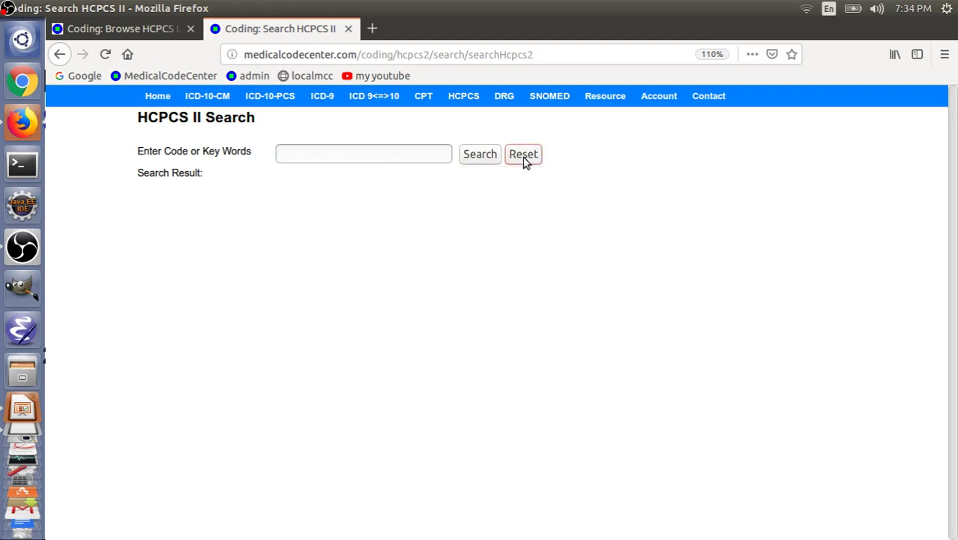
pyautogui.click(424, 153)
pyautogui.write('full')
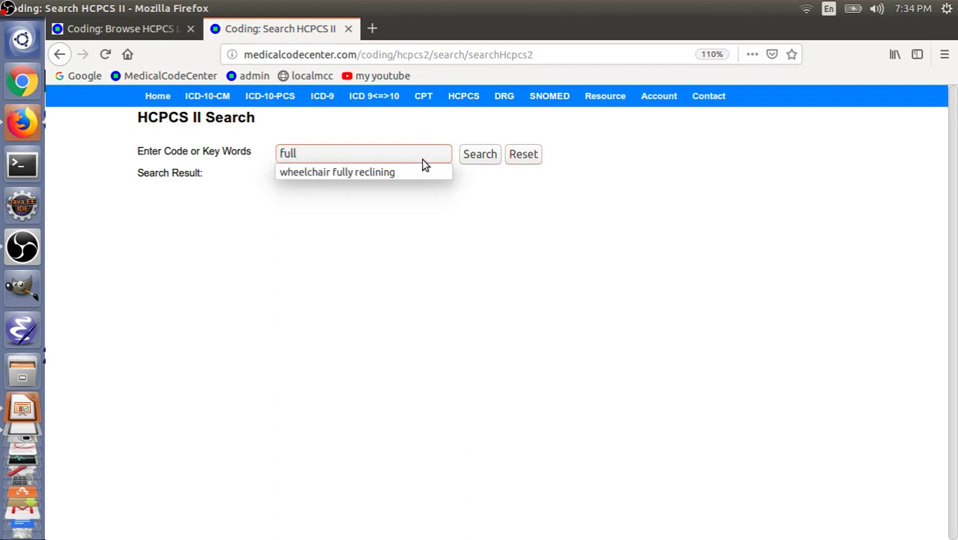
pyautogui.click(409, 171)
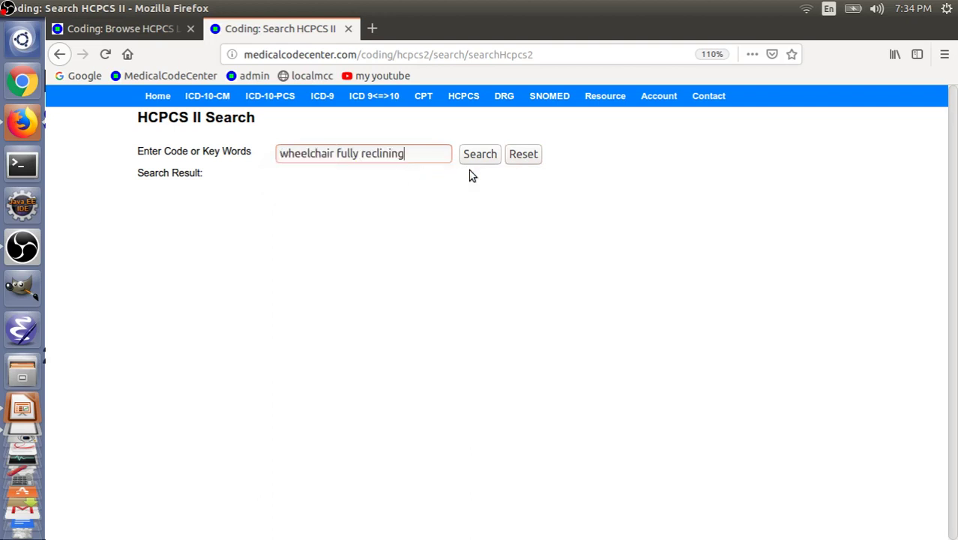
pyautogui.click(480, 157)
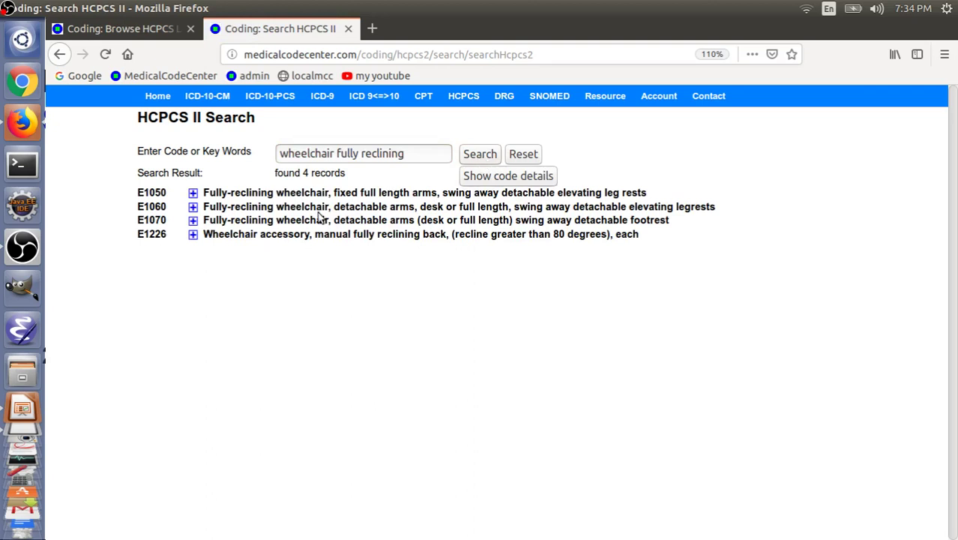
pyautogui.click(192, 209)
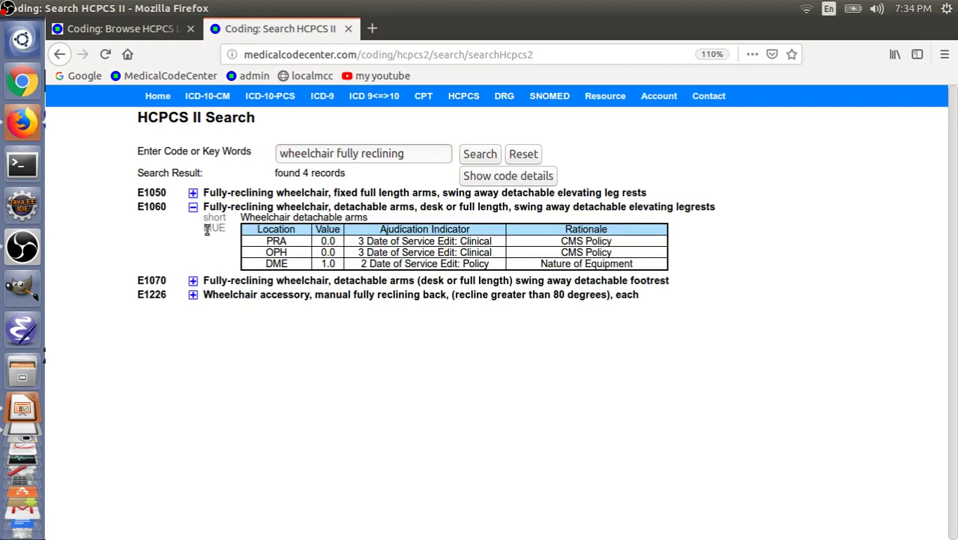
pyautogui.click(192, 194)
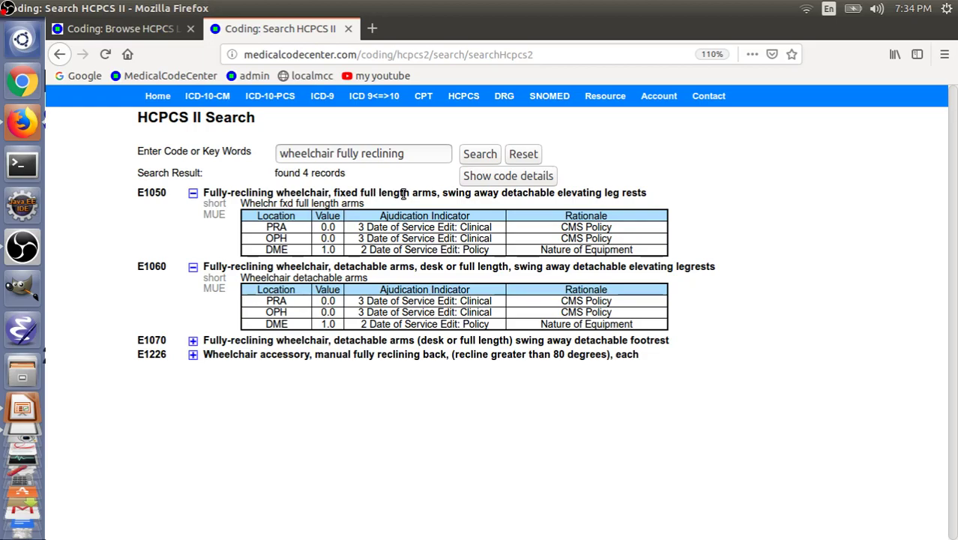
# - Switch to the slideshow, advance to the Non-physician service slide, and return to the browser
pyautogui.press('alt')
pyautogui.hotkey('alt', 'Tab')
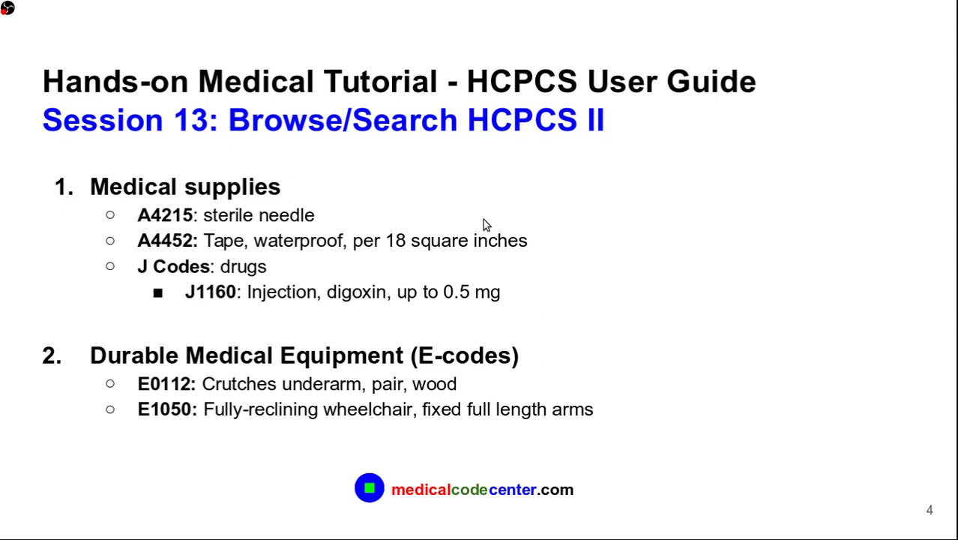
pyautogui.press('Right')
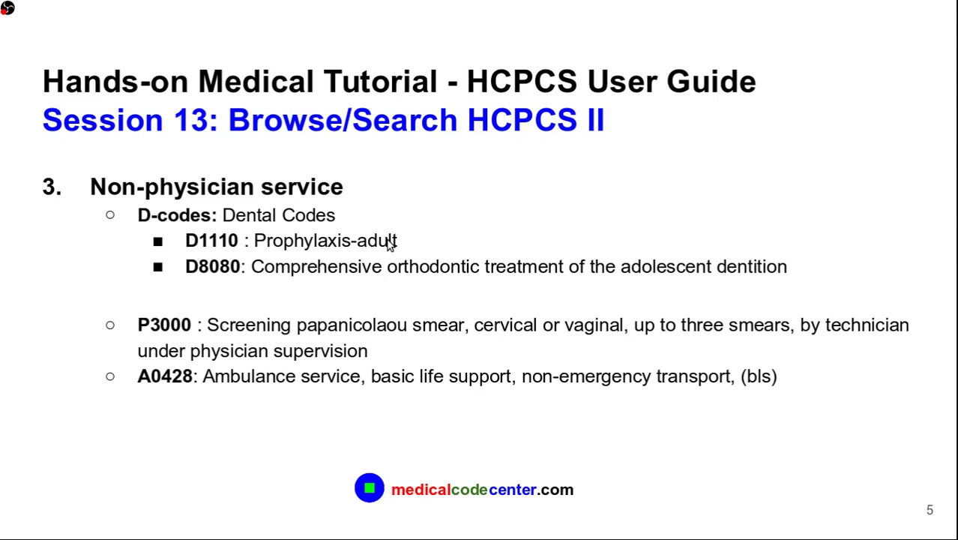
pyautogui.hotkey('alt', 'Tab')
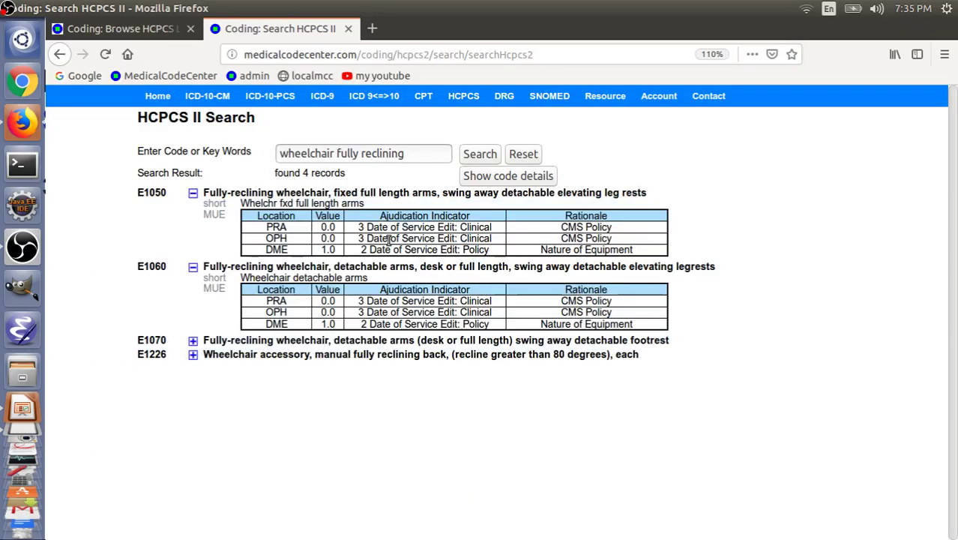
# - In the HCPCS browse tab, reopen the table of contents, expand Dental Procedures and Preventive Dental Procedures, and open the range D1110 - D1120
pyautogui.click(157, 30)
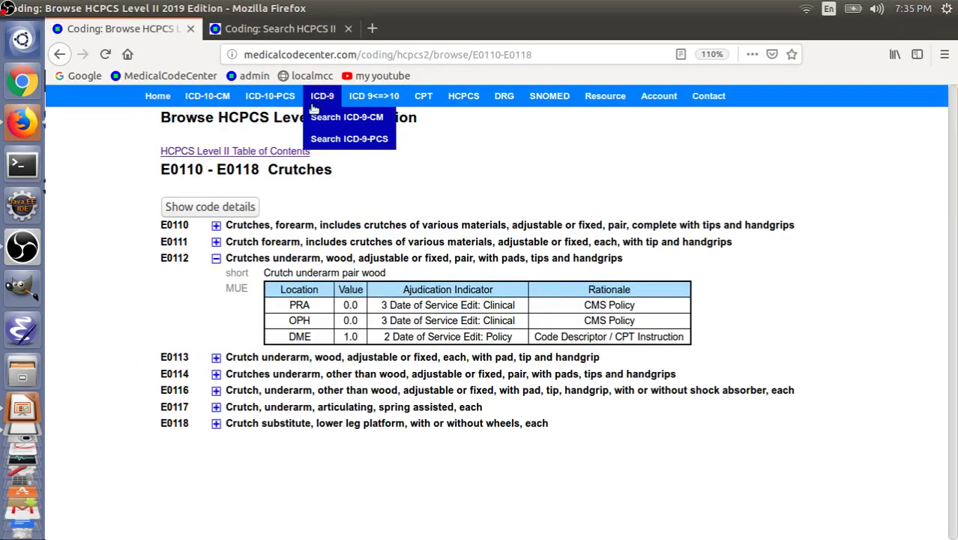
pyautogui.moveTo(463, 96)
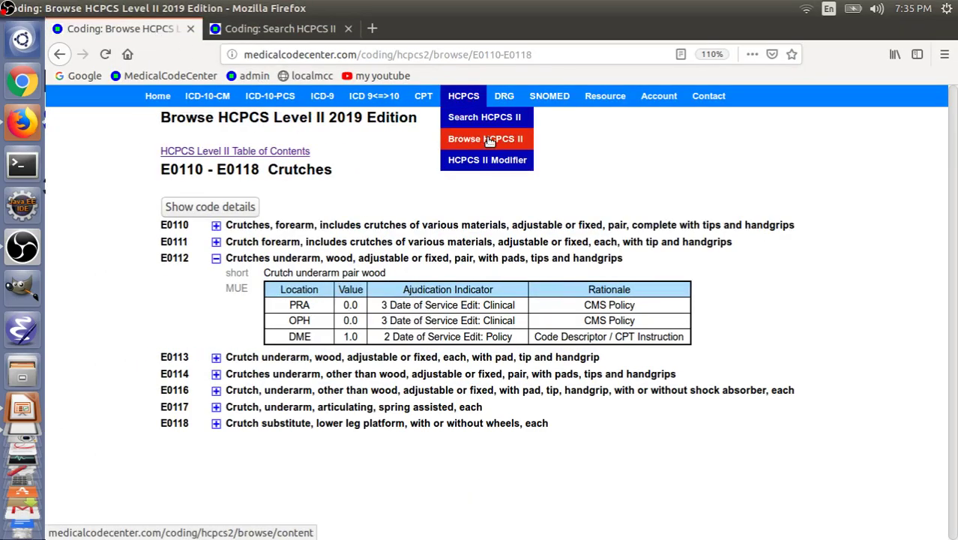
pyautogui.click(485, 139)
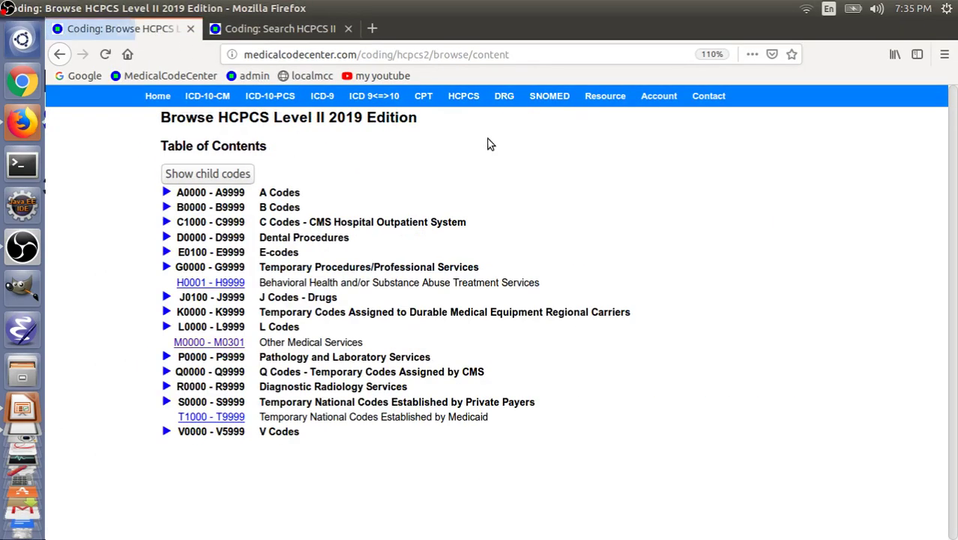
pyautogui.click(167, 237)
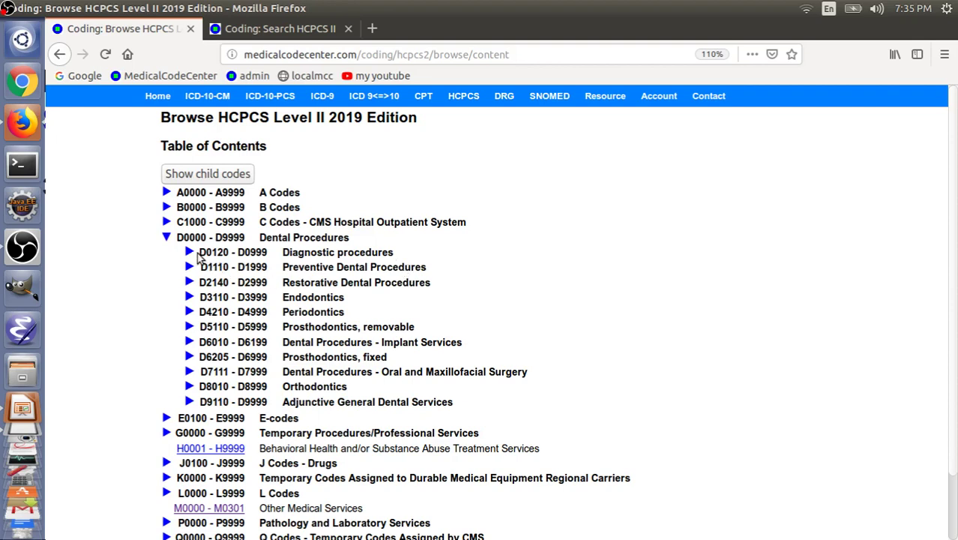
pyautogui.click(189, 268)
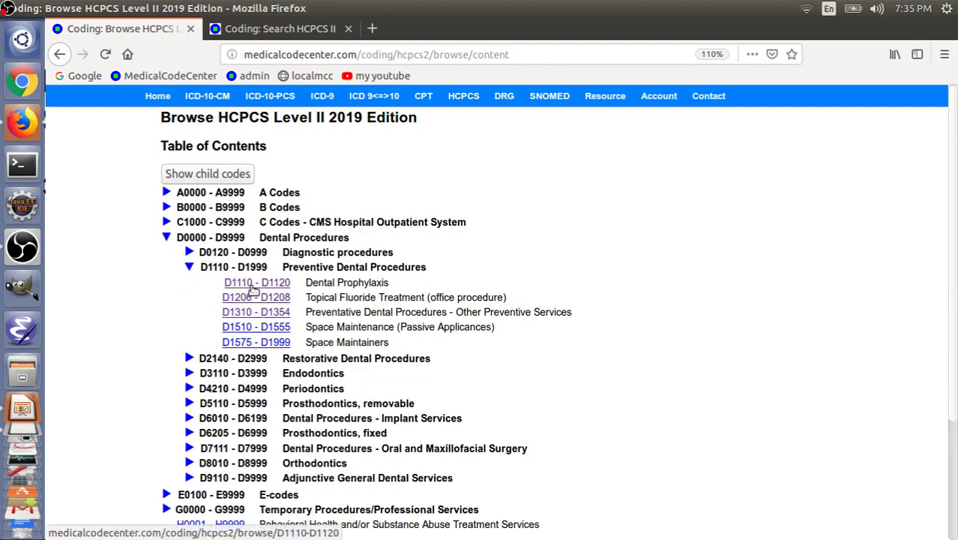
pyautogui.click(254, 284)
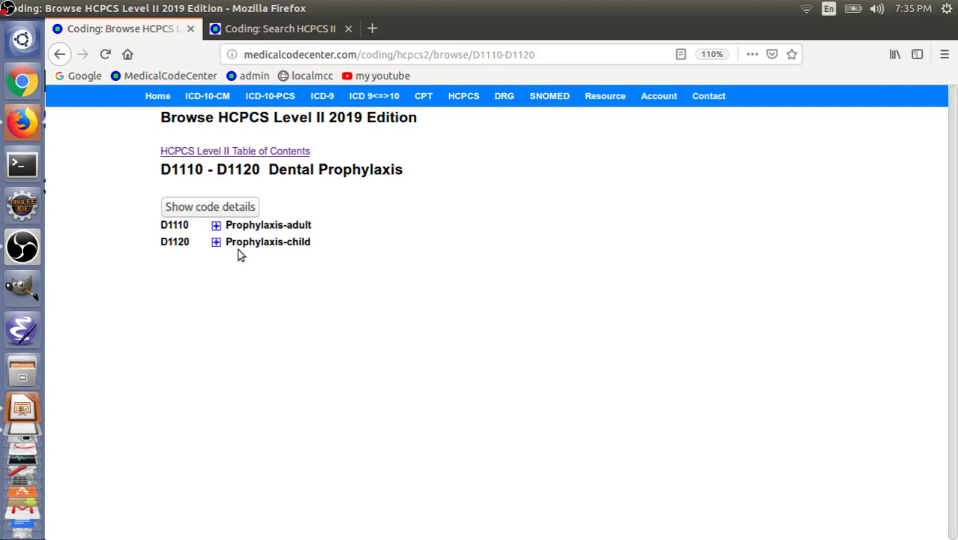
# - Check the dental codes on the slide, then reset the HCPCS II search form in the browser and search for code D8080
pyautogui.hotkey('alt', 'Tab')
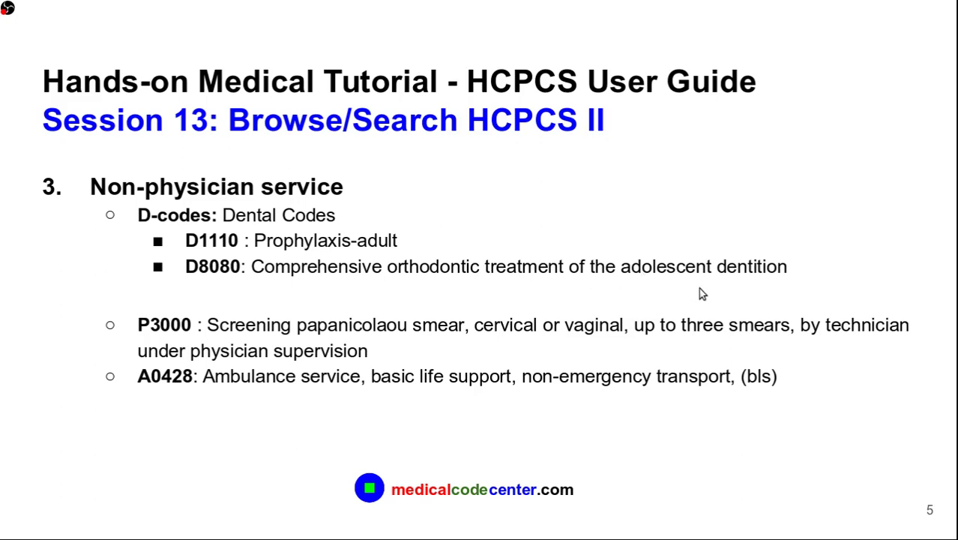
pyautogui.hotkey('alt', 'Tab')
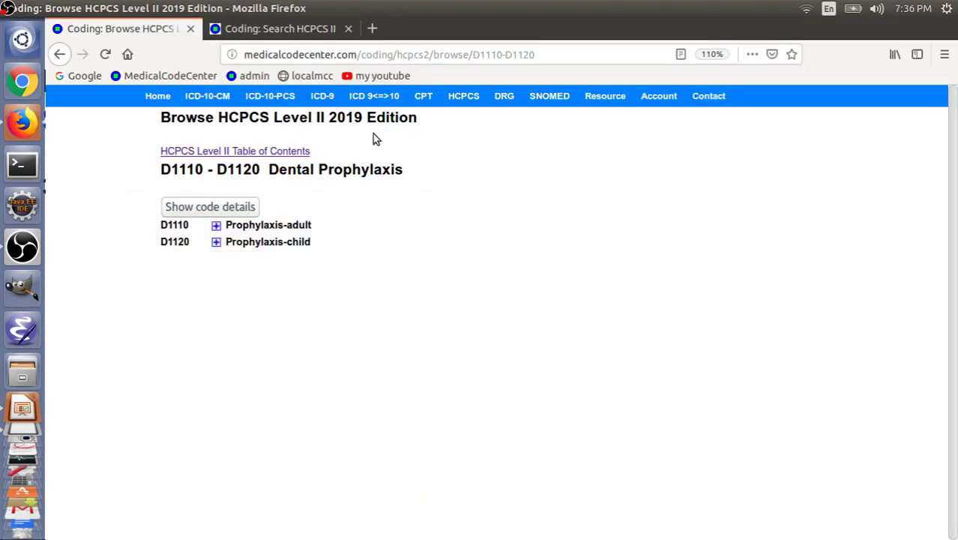
pyautogui.click(248, 32)
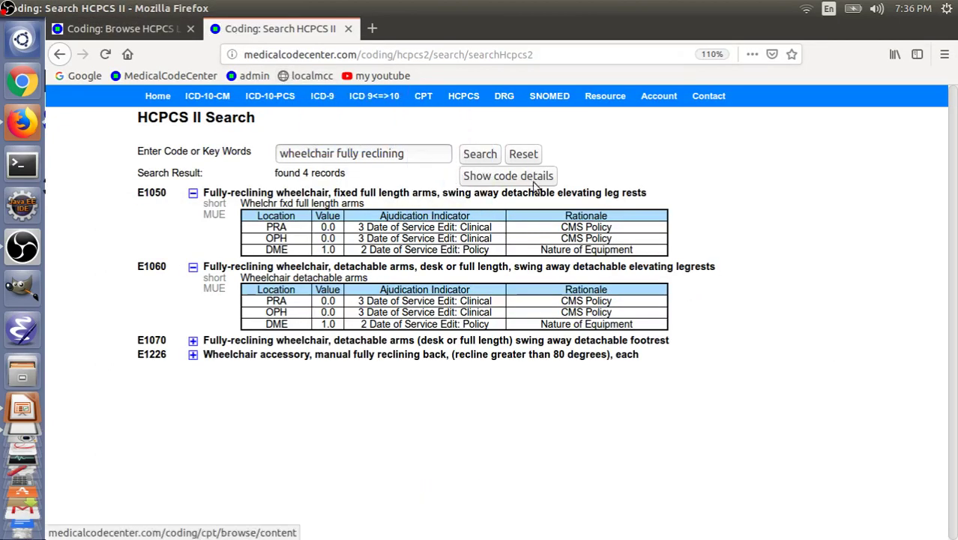
pyautogui.click(524, 159)
pyautogui.click(409, 160)
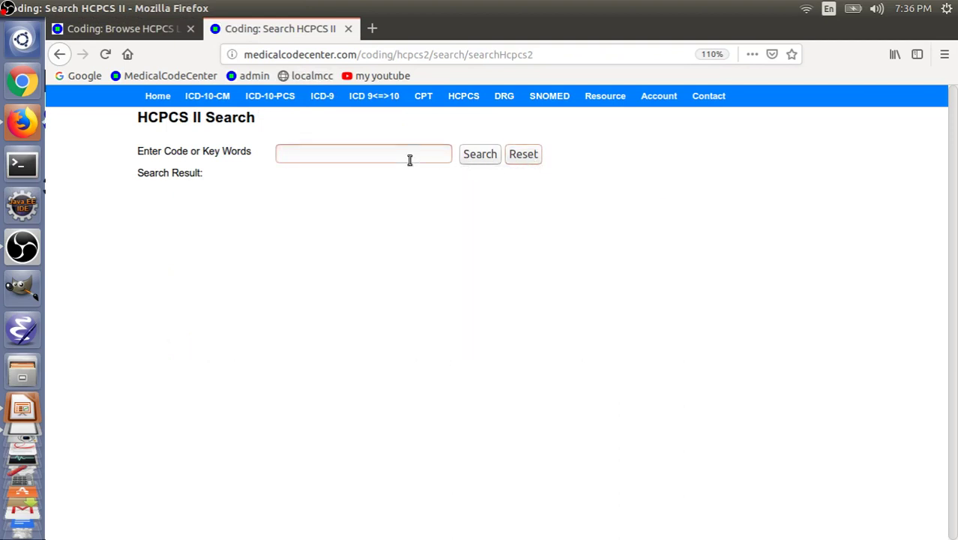
pyautogui.write('D')
pyautogui.write('8')
pyautogui.press('BackSpace')
pyautogui.write('8080')
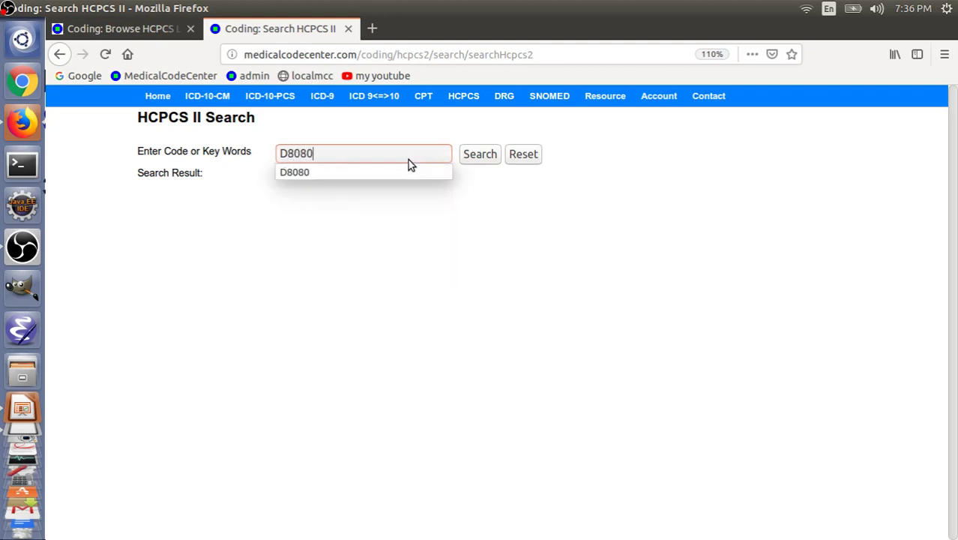
pyautogui.press('Return')
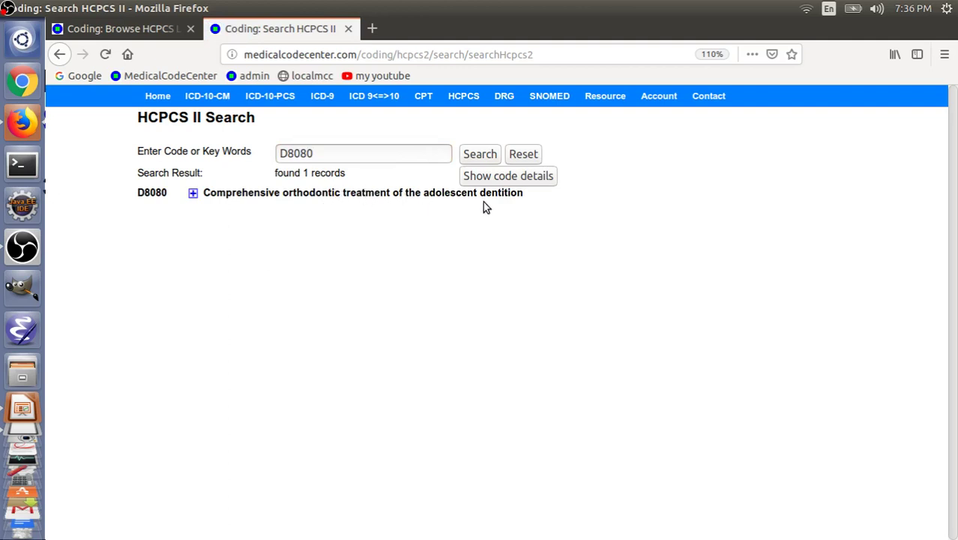
# - Check the slide for the screening smear code, then search the HCPCS II codes in the browser for P3000
pyautogui.hotkey('alt', 'Tab')
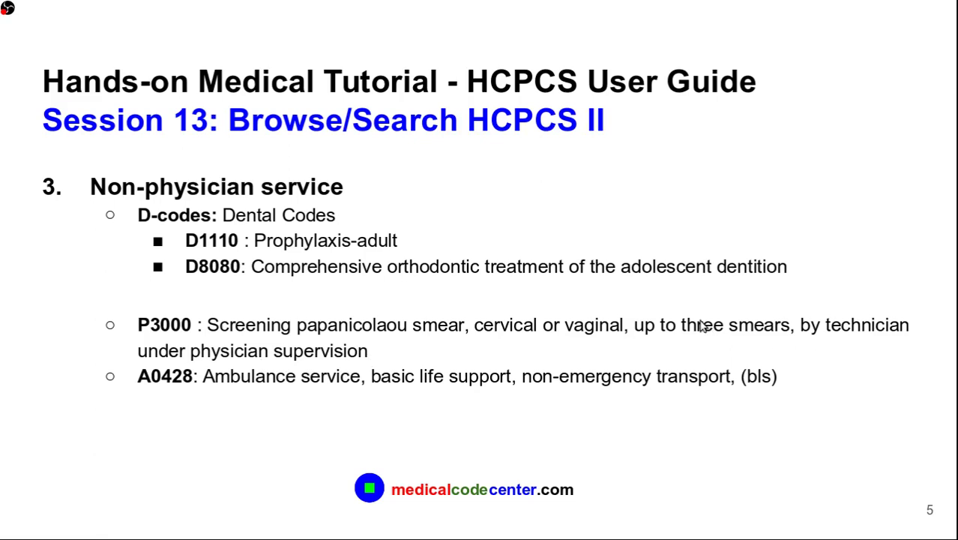
pyautogui.hotkey('alt', 'Tab')
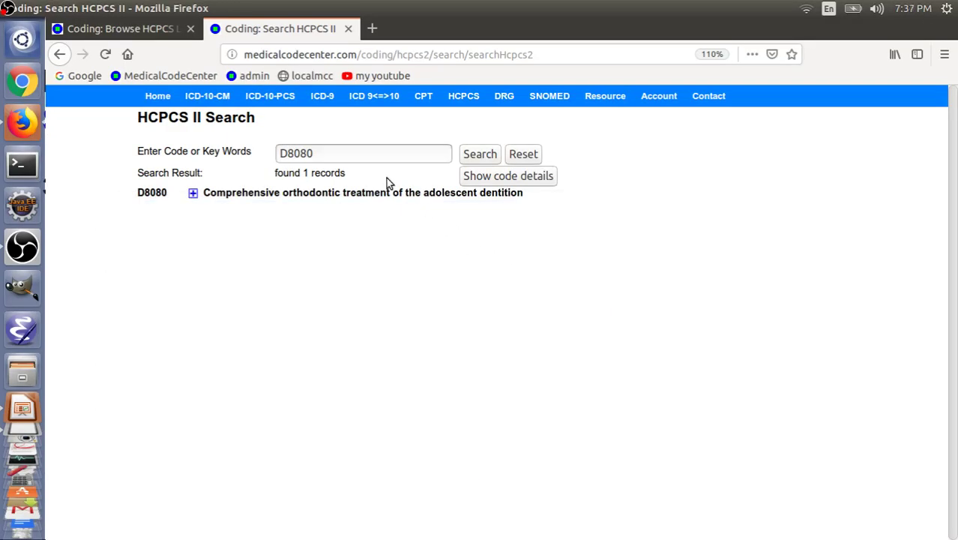
pyautogui.doubleClick(351, 157)
pyautogui.write('P3000')
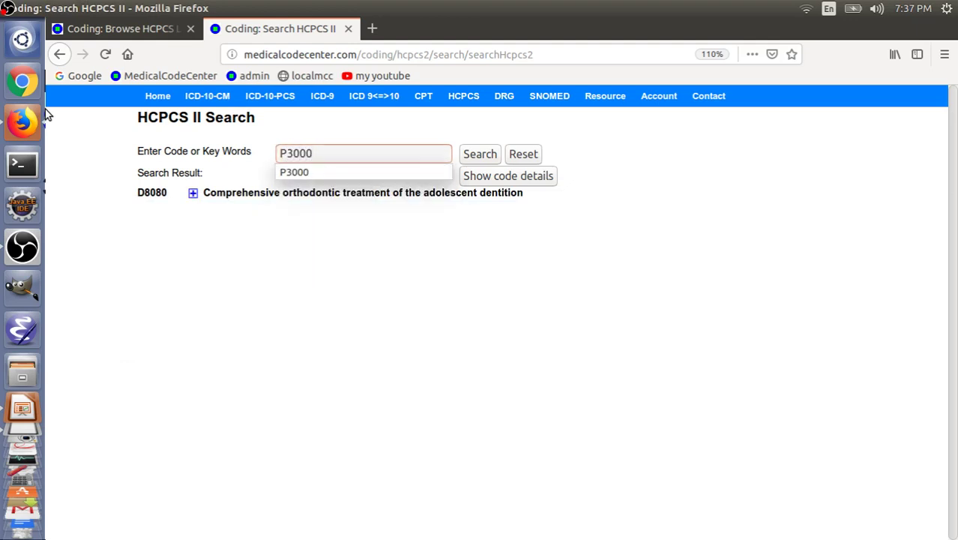
pyautogui.press('Return')
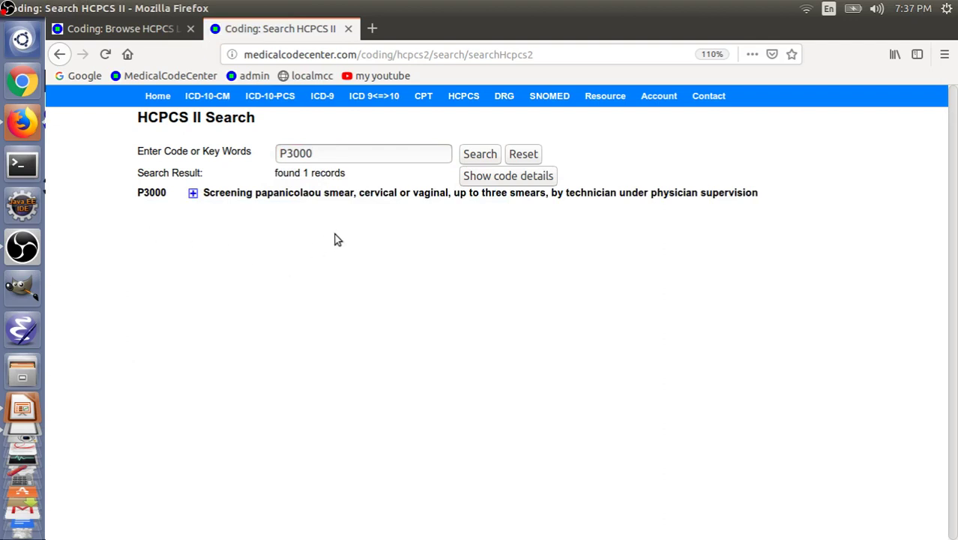
# - Check the slide for the ambulance code, then search the HCPCS II codes in the browser for A0428 and expand its details
pyautogui.hotkey('alt', 'Tab')
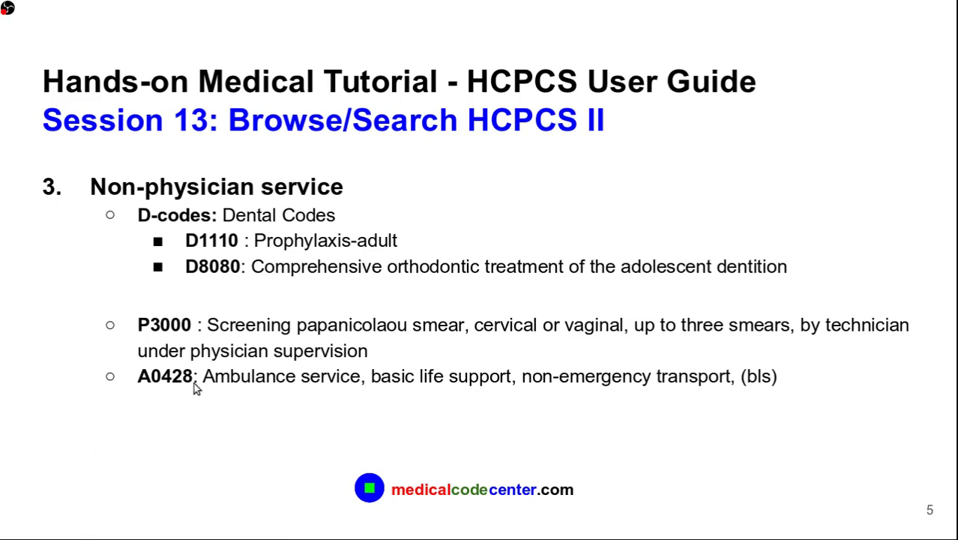
pyautogui.hotkey('alt', 'Tab')
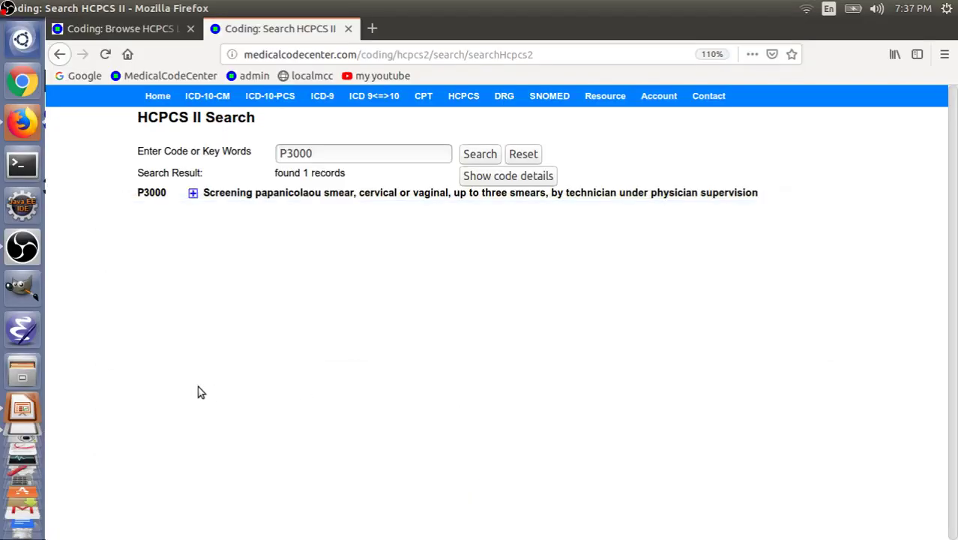
pyautogui.click(343, 153)
pyautogui.doubleClick(342, 153)
pyautogui.write('A')
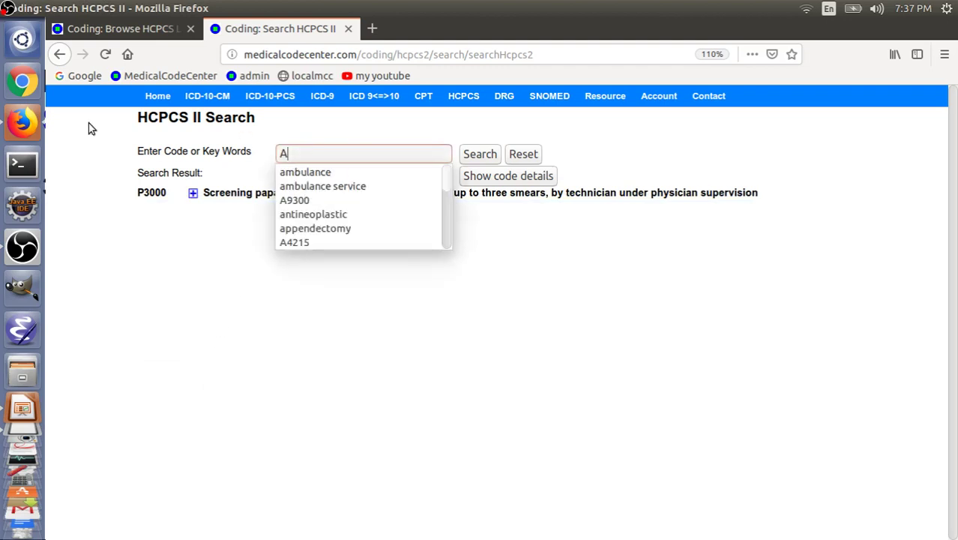
pyautogui.write('0')
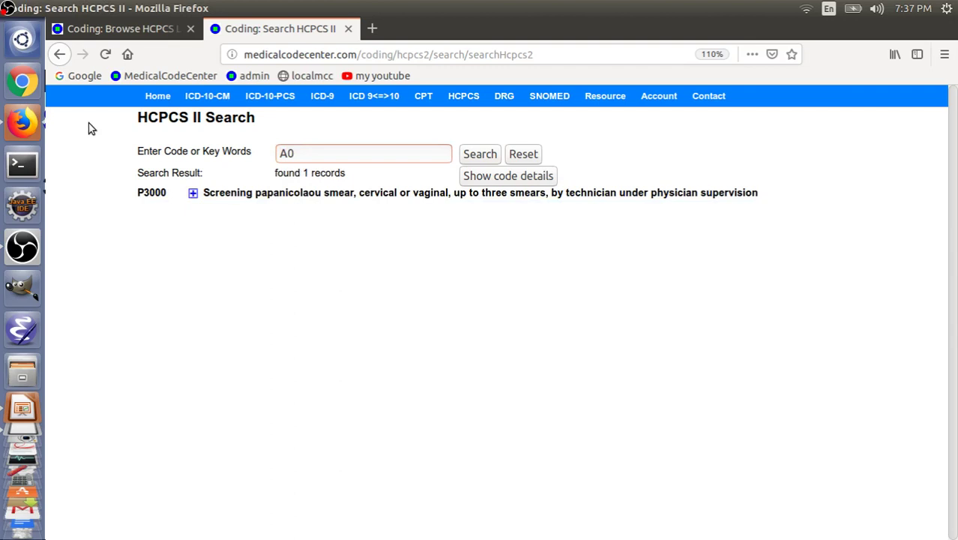
pyautogui.write('428')
pyautogui.press('Return')
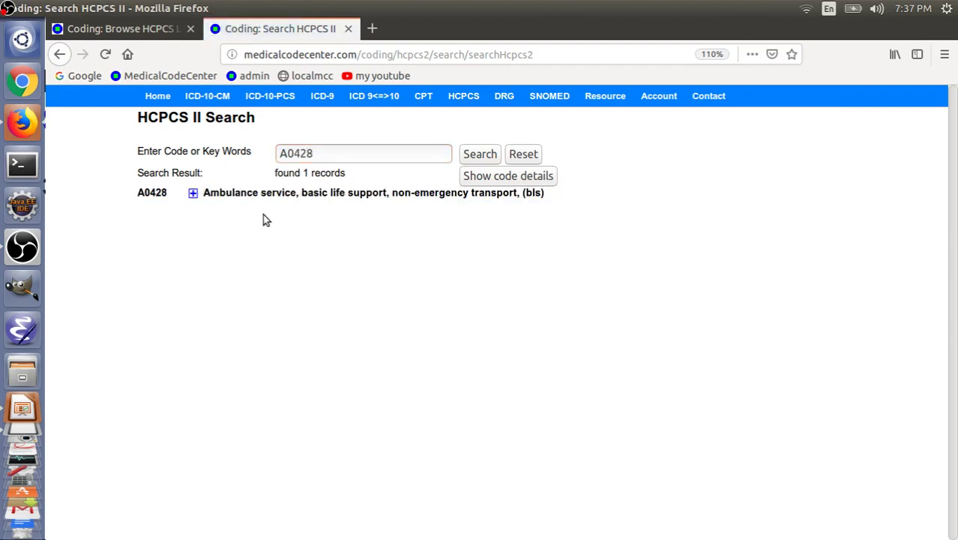
pyautogui.click(193, 195)
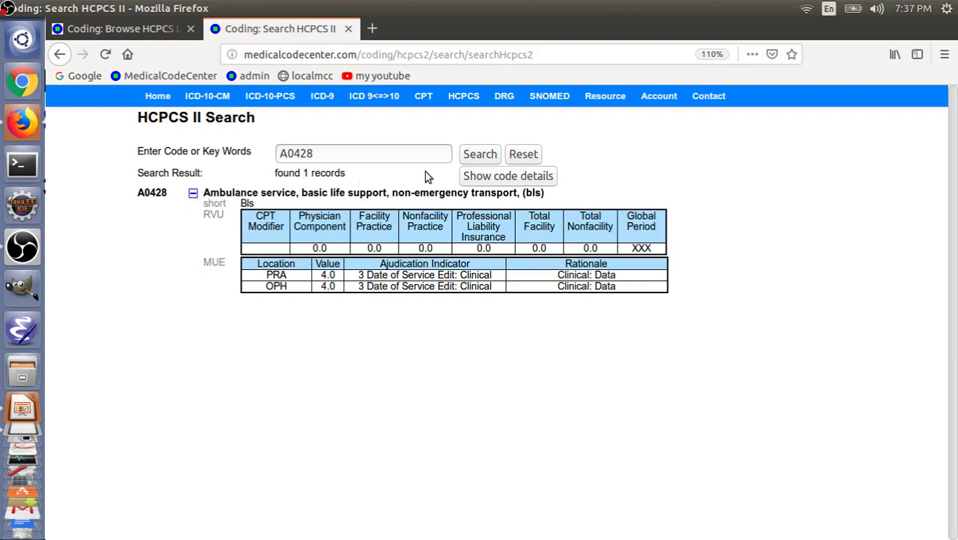
# - Reset the HCPCS II search form and search for the suggested key words "ambulance service"
pyautogui.click(525, 155)
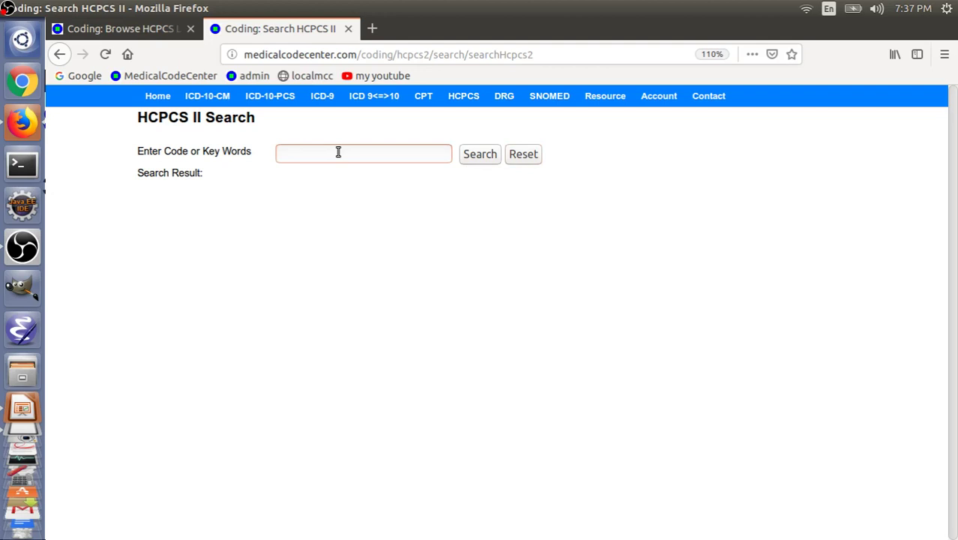
pyautogui.write('AN')
pyautogui.press('BackSpace')
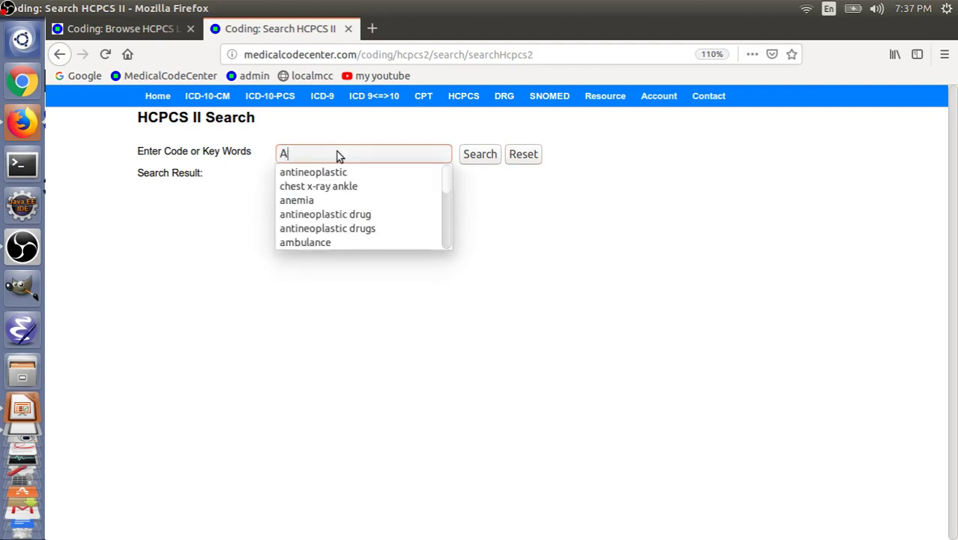
pyautogui.press('BackSpace')
pyautogui.write('ambulra')
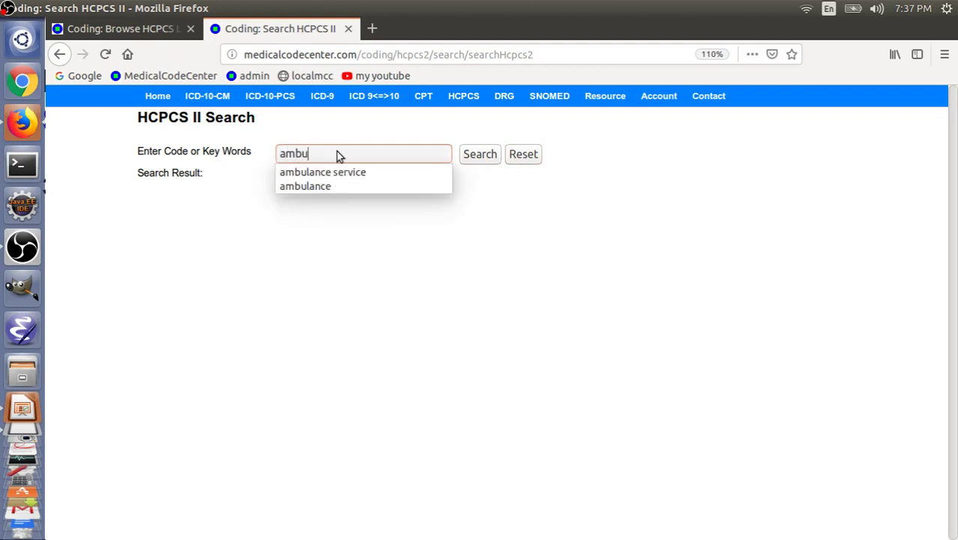
pyautogui.press('BackSpace')
pyautogui.press('BackSpace')
pyautogui.click(388, 175)
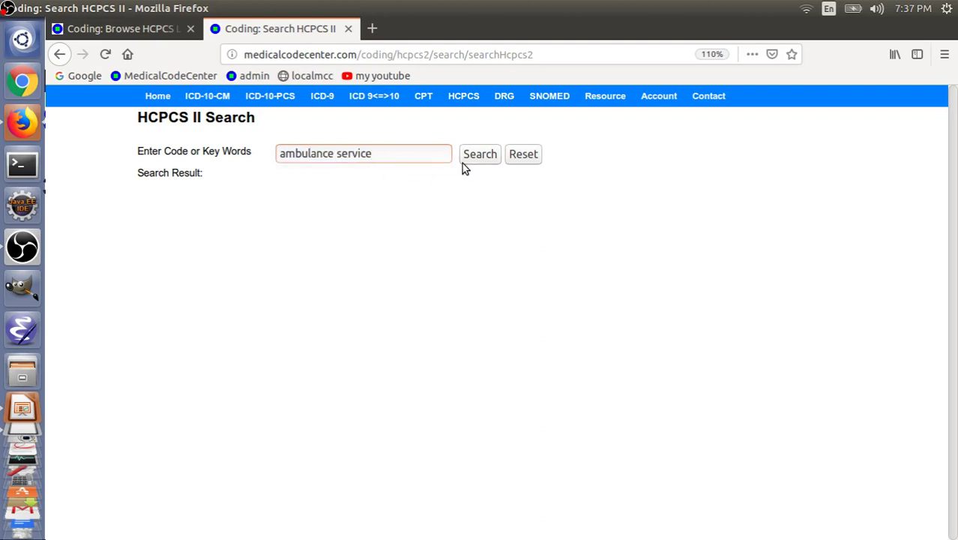
pyautogui.click(473, 157)
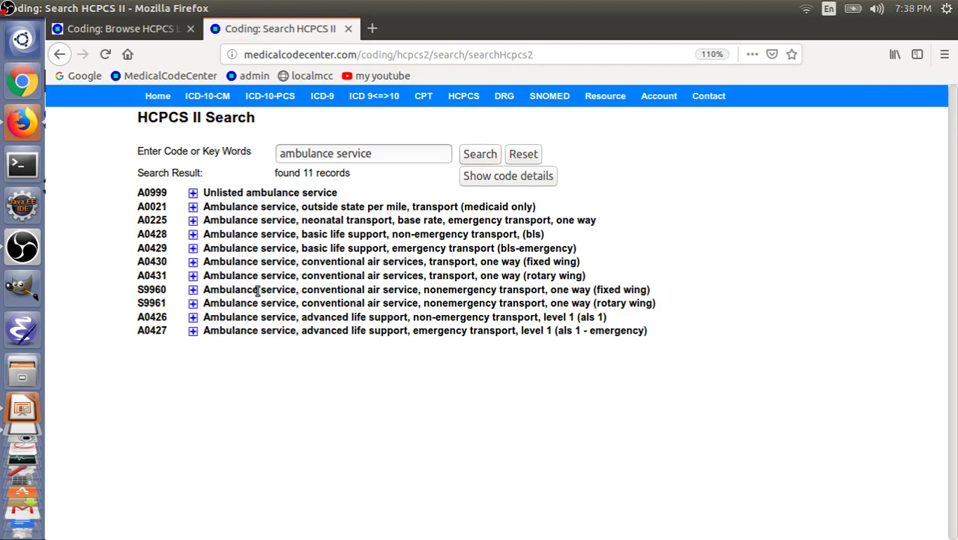
# - Advance the slides to "Service not covered by CPT", then reset the HCPCS II search in the browser and search for code R0076
pyautogui.hotkey('alt', 'Tab')
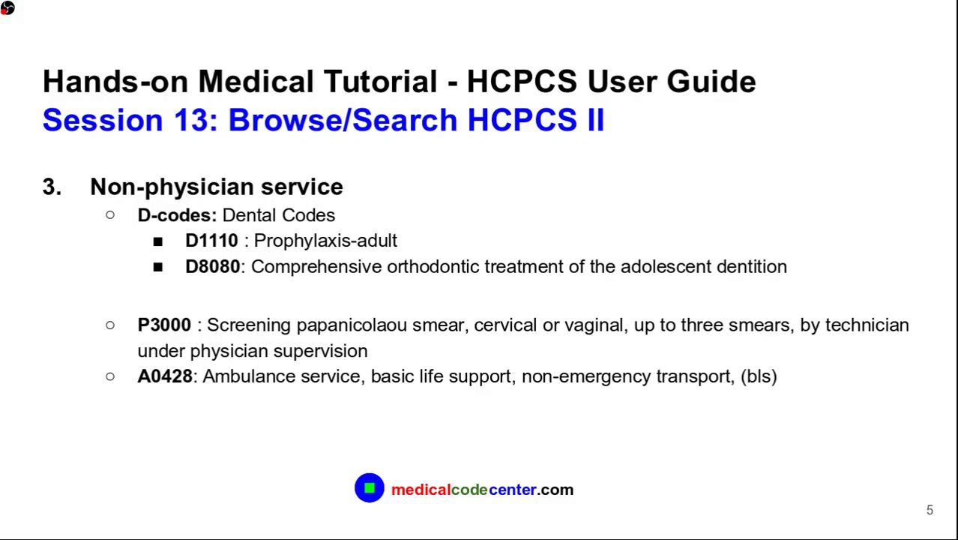
pyautogui.press('Right')
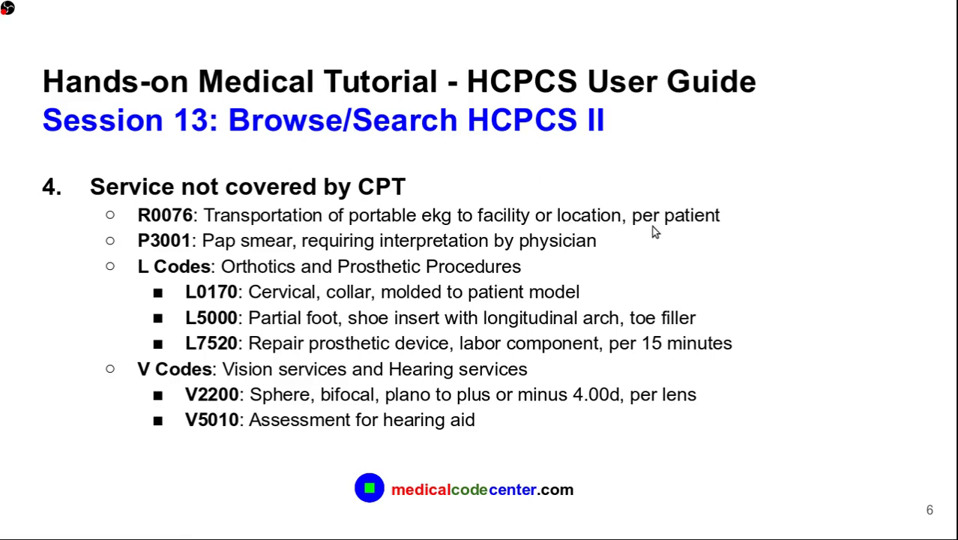
pyautogui.hotkey('alt', 'Tab')
pyautogui.hotkey('alt', 'Tab')
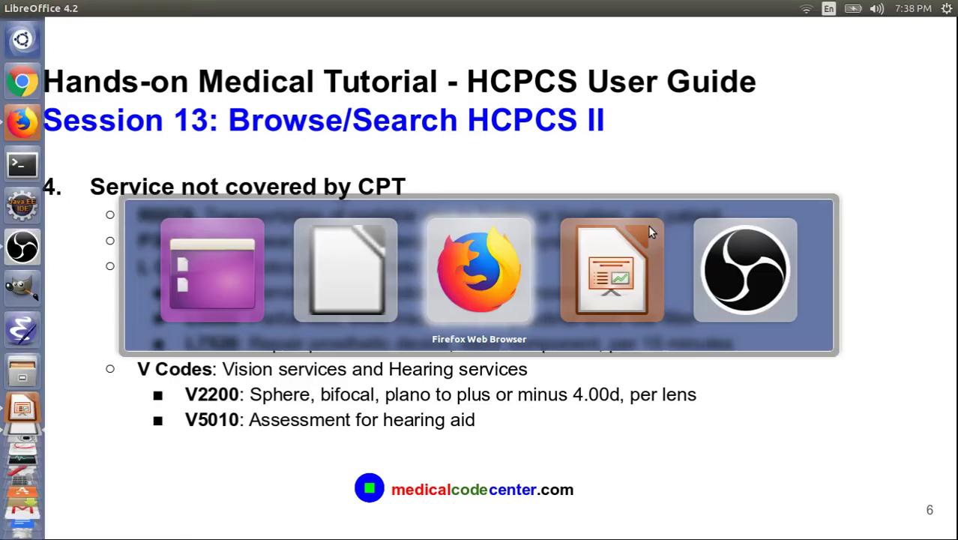
pyautogui.click(517, 155)
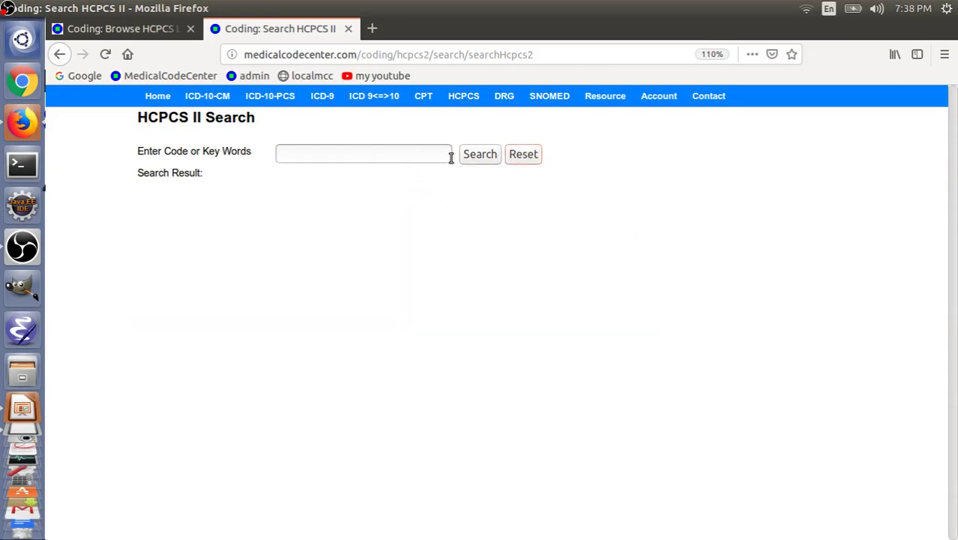
pyautogui.click(418, 159)
pyautogui.write('R00')
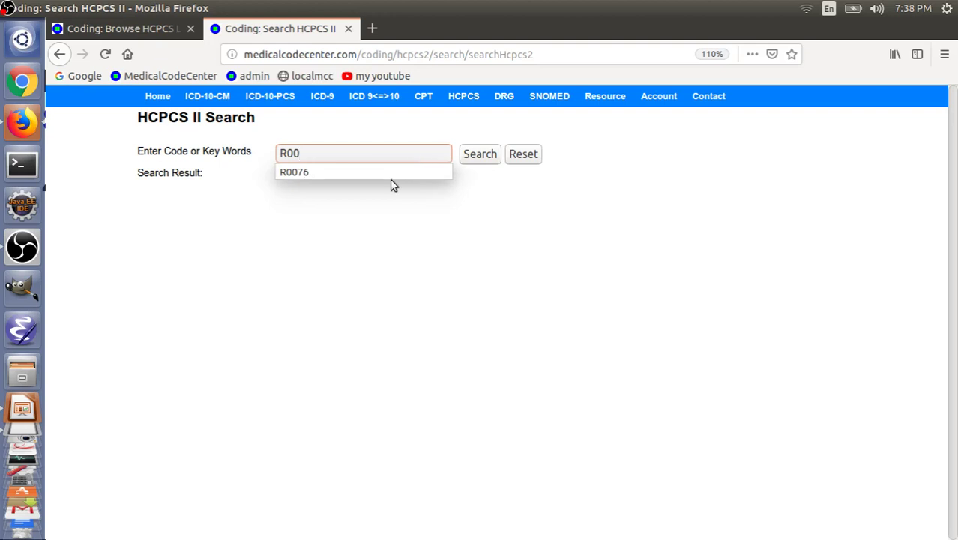
pyautogui.click(387, 177)
pyautogui.click(484, 158)
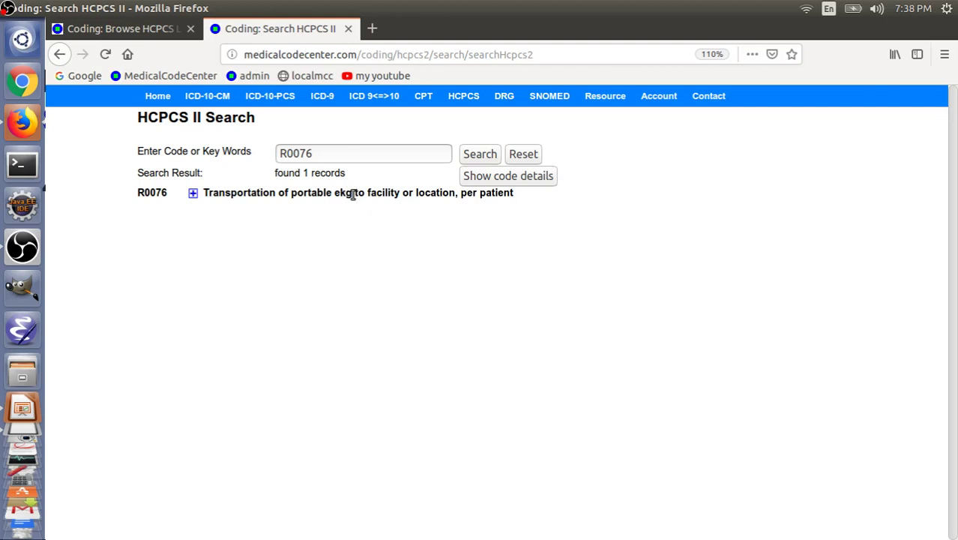
# - Copy "Transportation of portable ekg" from the R0076 description and use it as the key words for a new search
pyautogui.moveTo(357, 193); pyautogui.dragTo(202, 195)
pyautogui.hotkey('ctrl', 'c')
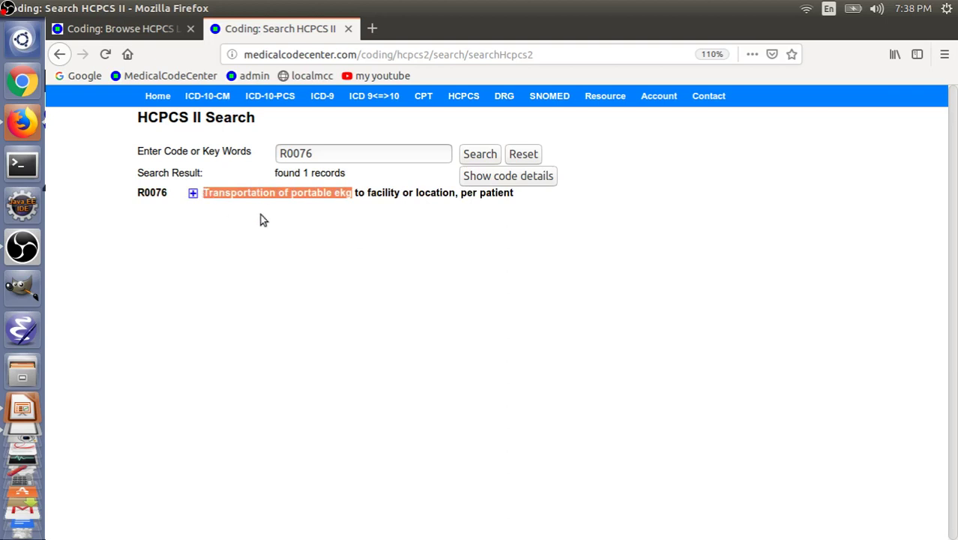
pyautogui.click(516, 154)
pyautogui.click(421, 154)
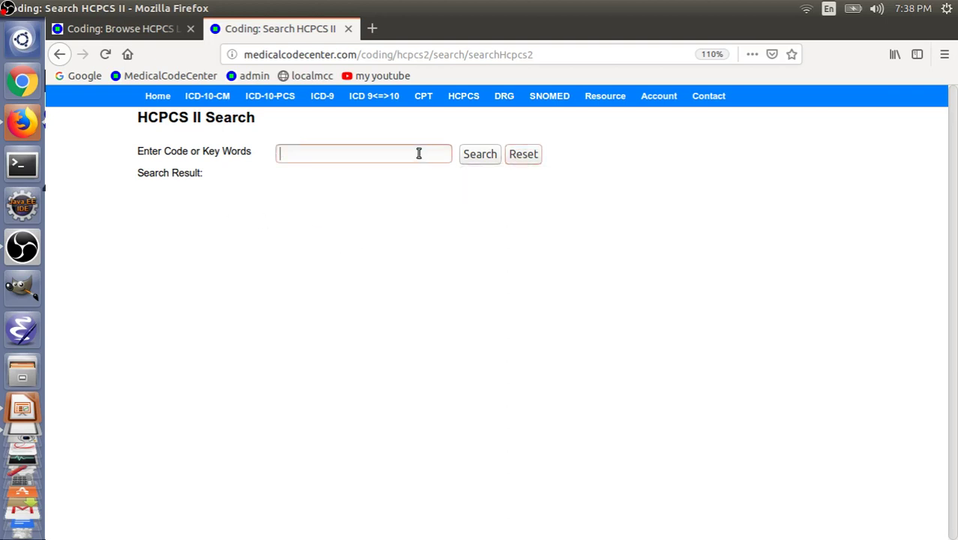
pyautogui.hotkey('ctrl', 'v')
pyautogui.click(466, 157)
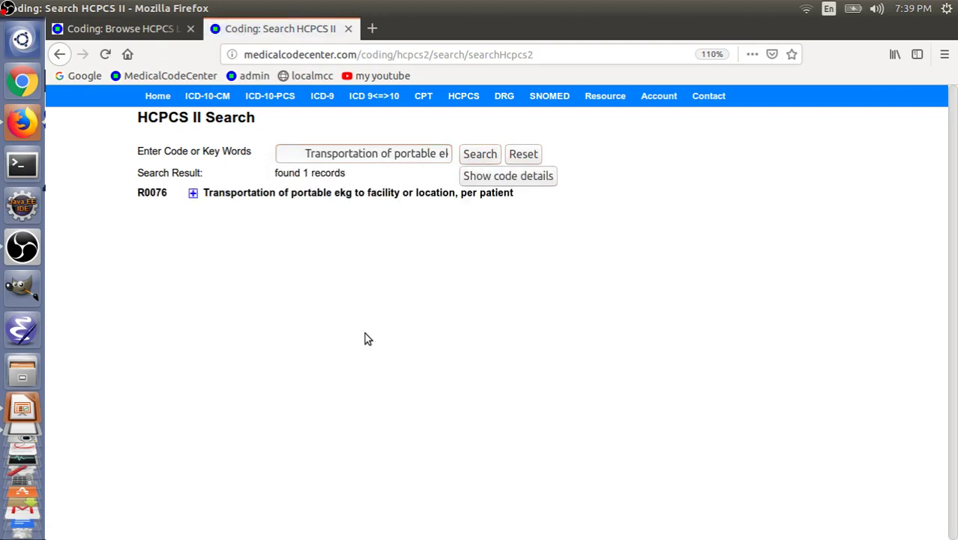
# - Check the slide for the pap smear code, then reset the HCPCS II search in the browser and search for P3001
pyautogui.hotkey('alt', 'Tab')
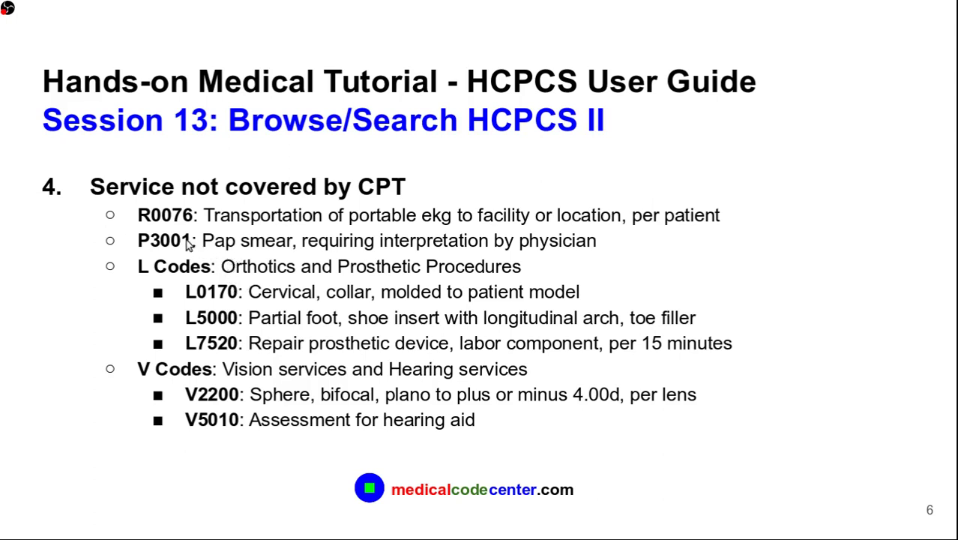
pyautogui.hotkey('alt', 'Tab')
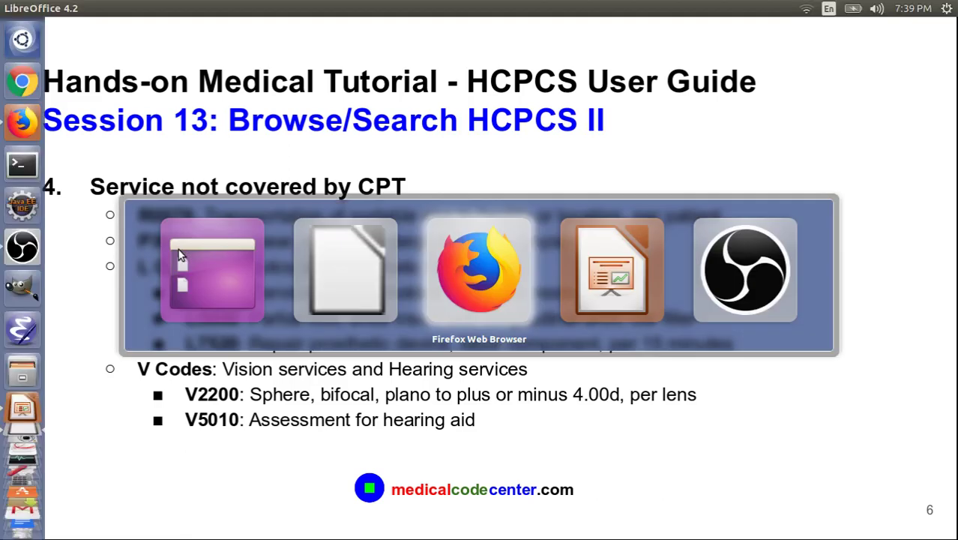
pyautogui.hotkey('alt', 'Tab')
pyautogui.hotkey('alt', 'Tab')
pyautogui.hotkey('alt', 'Tab')
pyautogui.hotkey('alt', 'Tab')
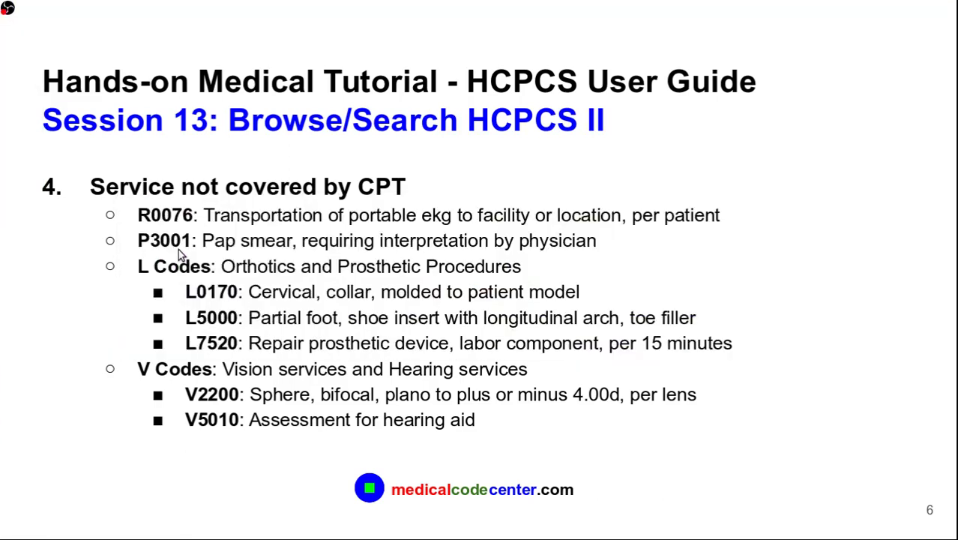
pyautogui.hotkey('alt', 'Tab')
pyautogui.hotkey('alt', 'Tab')
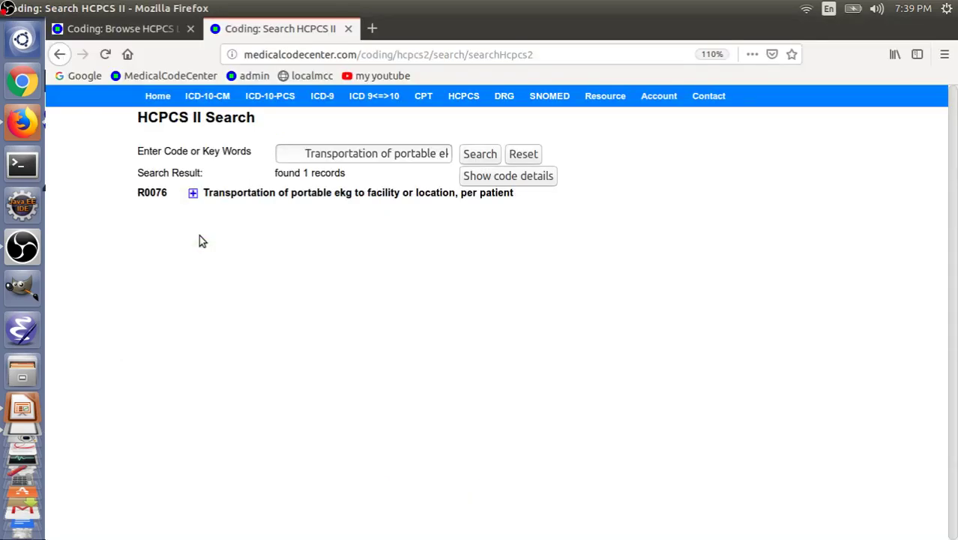
pyautogui.click(523, 153)
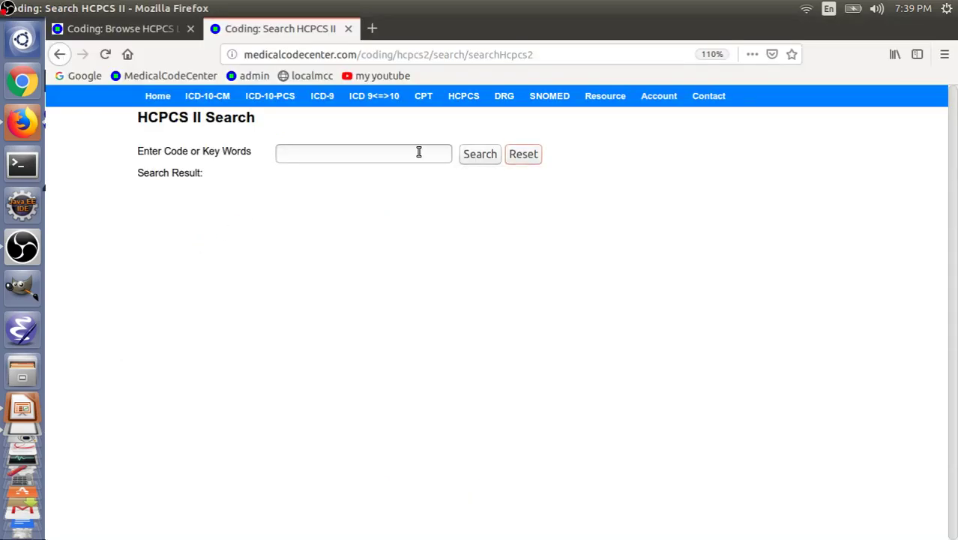
pyautogui.click(409, 152)
pyautogui.write('P3001')
pyautogui.press('Return')
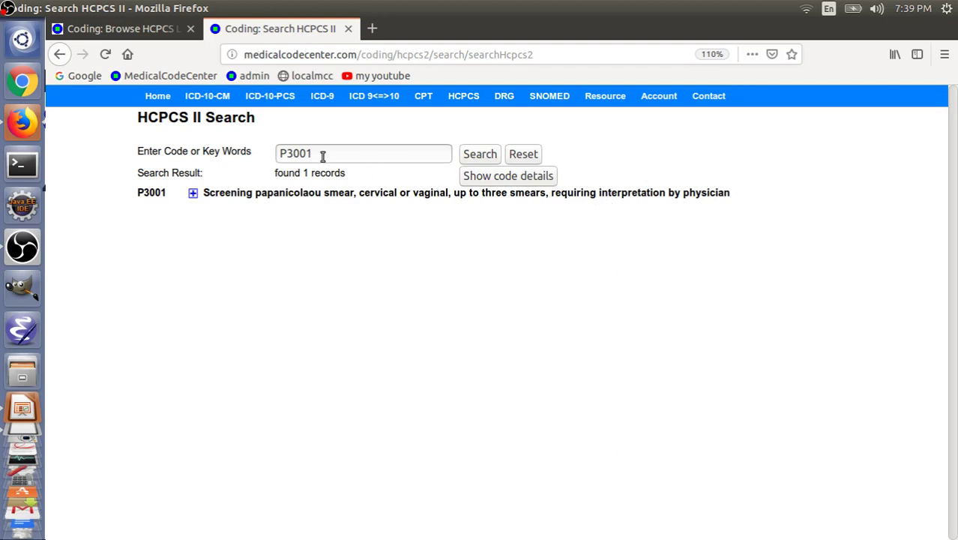
# - Copy "papanicolaou smear" from the P3001 description and run a new HCPCS II search with those key words
pyautogui.moveTo(255, 194); pyautogui.dragTo(137, 192)
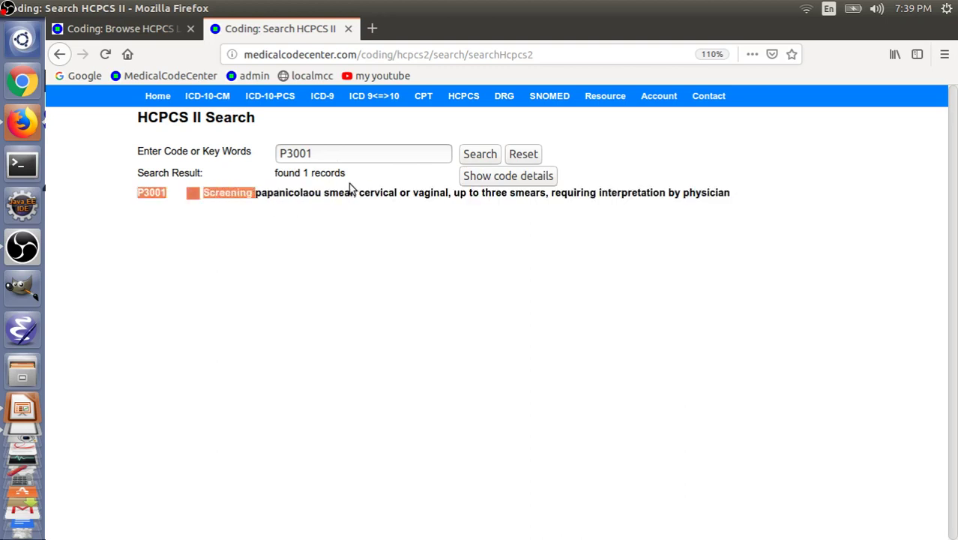
pyautogui.tripleClick(357, 199)
pyautogui.keyDown('shift'); pyautogui.click(357, 198); pyautogui.keyUp('shift')
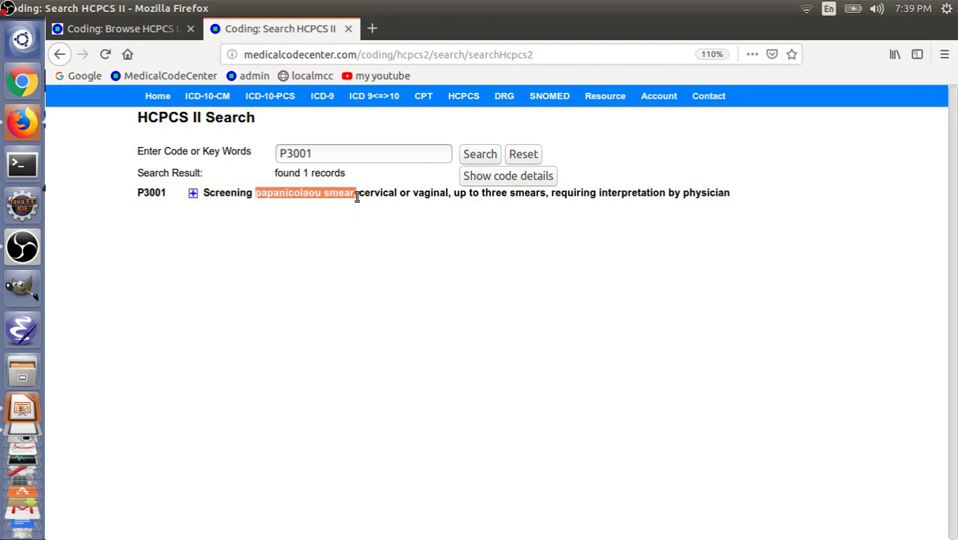
pyautogui.moveTo(357, 195); pyautogui.dragTo(355, 193)
pyautogui.hotkey('ctrl', 'c')
pyautogui.click(531, 156)
pyautogui.click(370, 156)
pyautogui.hotkey('ctrl', 'v')
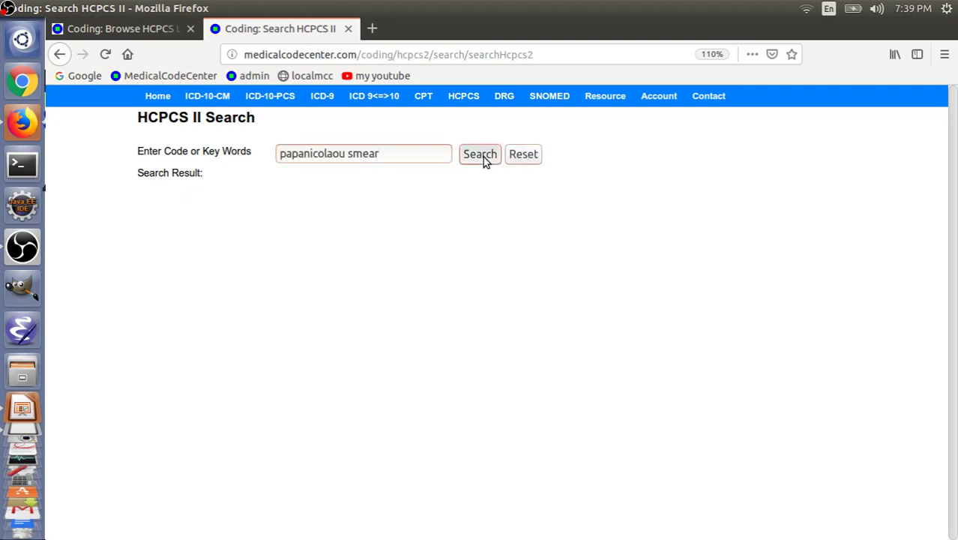
pyautogui.click(482, 157)
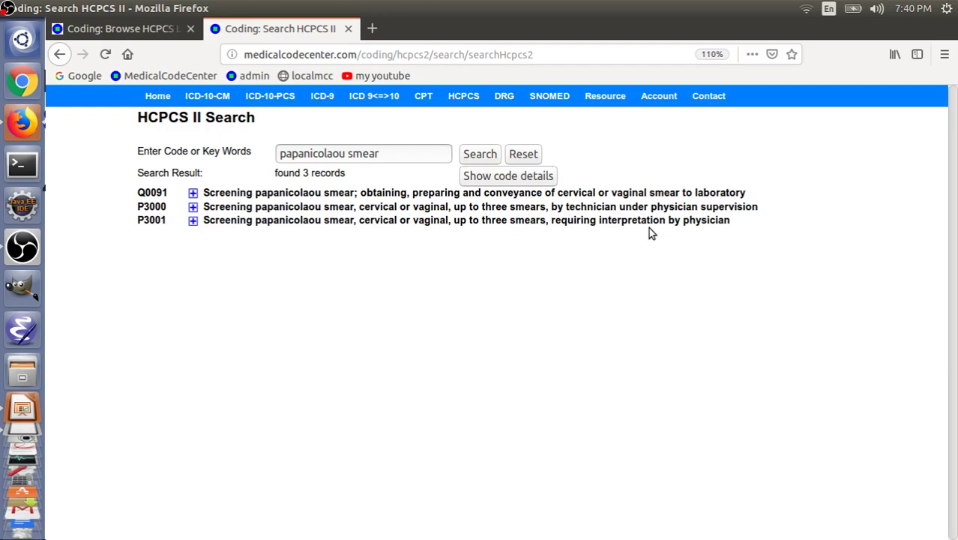
# - Check the slide for the L codes, then search the HCPCS II codes in the browser for L0170 and expand its details
pyautogui.hotkey('alt', 'Tab')
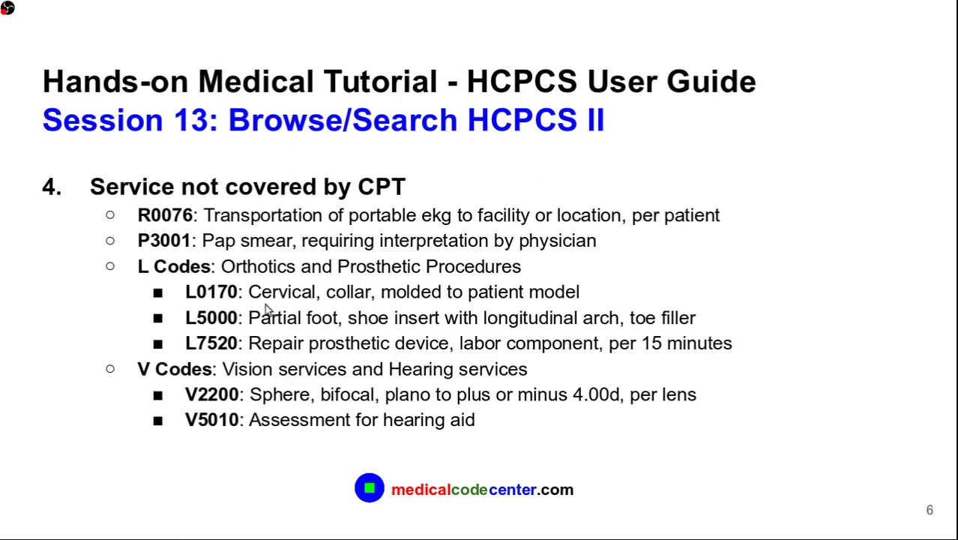
pyautogui.hotkey('alt', 'Tab')
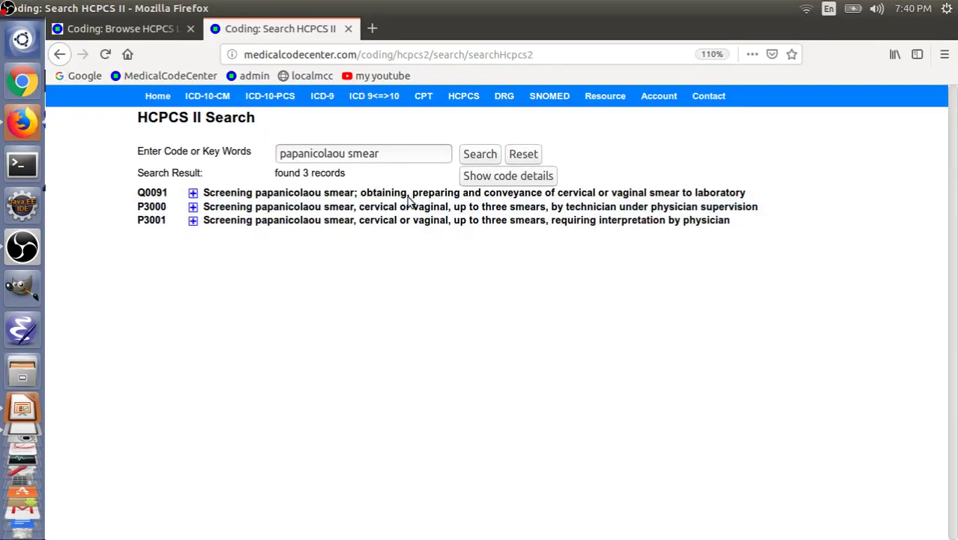
pyautogui.click(524, 155)
pyautogui.click(411, 159)
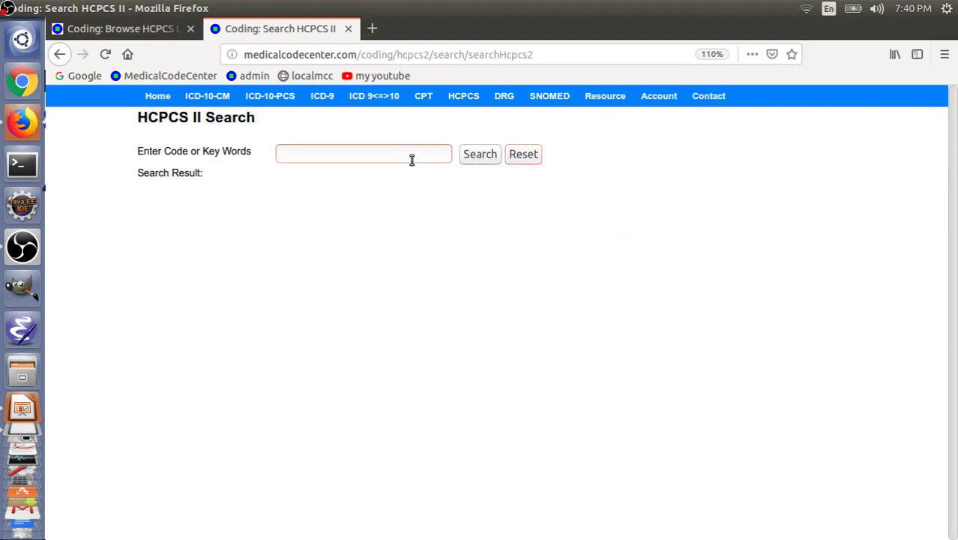
pyautogui.write('L')
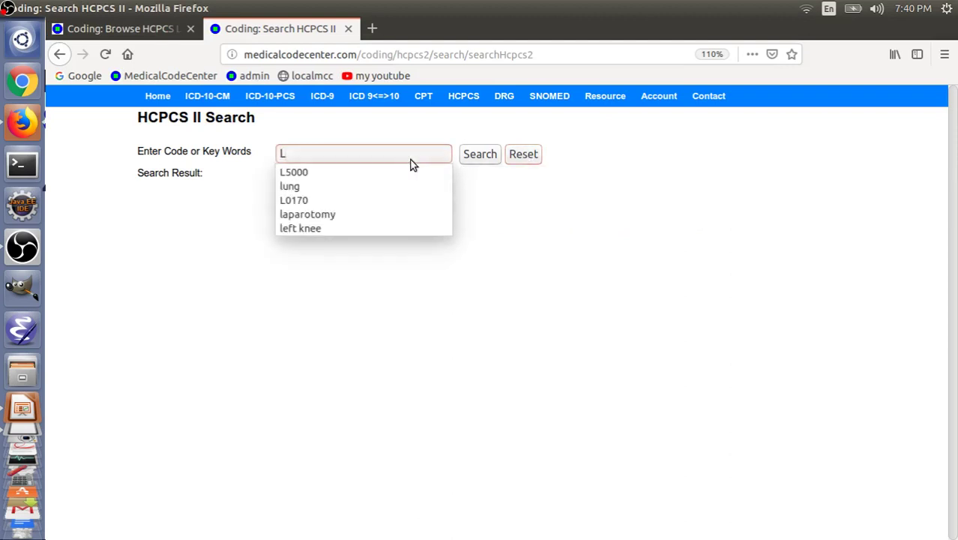
pyautogui.write('0170')
pyautogui.press('Return')
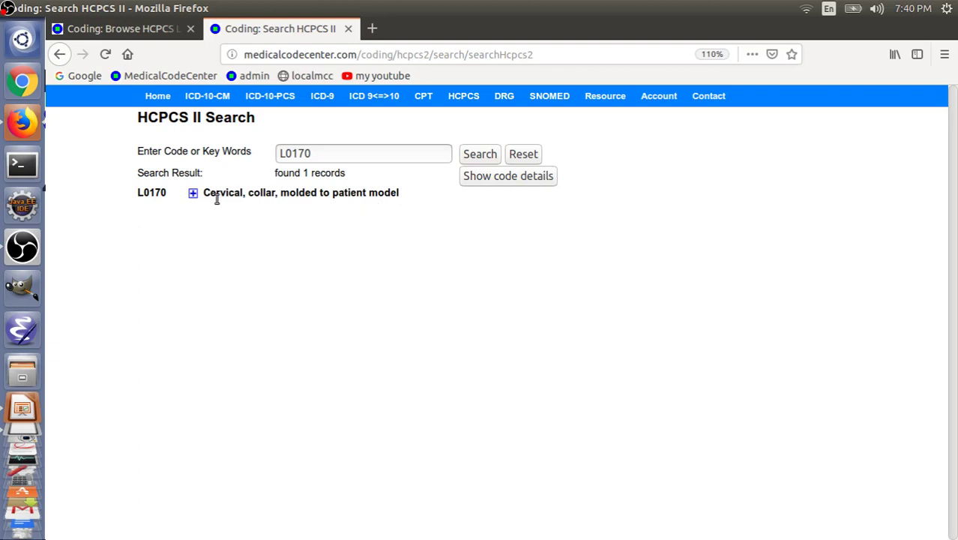
pyautogui.click(193, 194)
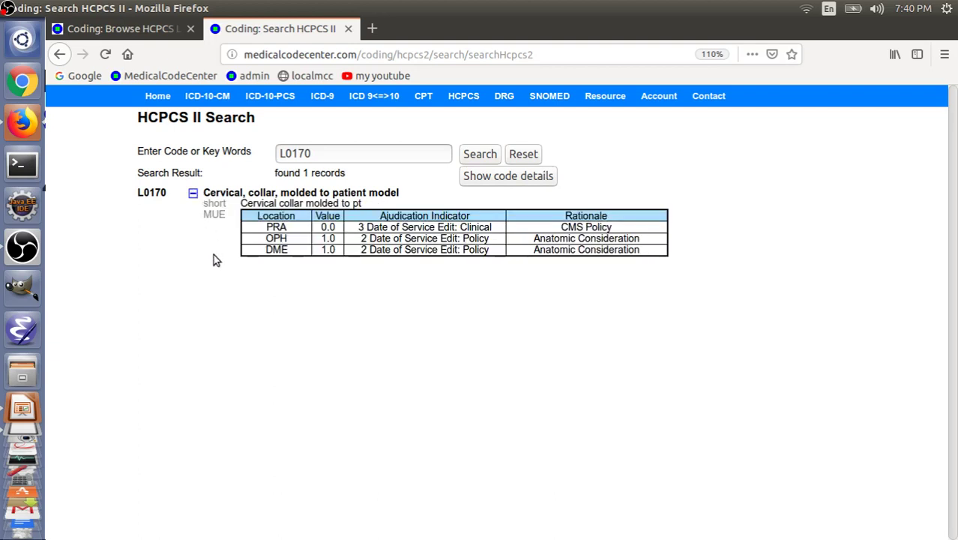
# - Reset the form, search the HCPCS II codes for L5000 and expand its details
pyautogui.click(523, 155)
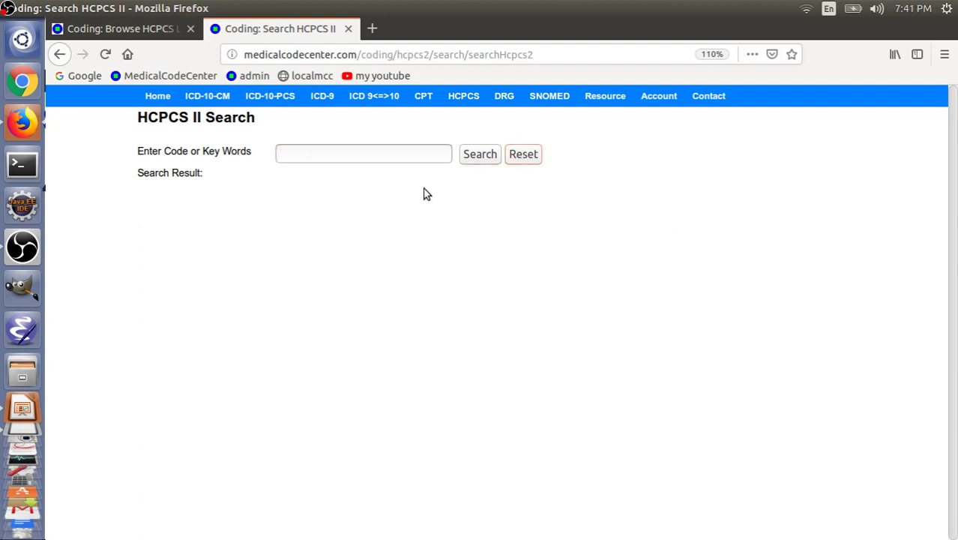
pyautogui.click(350, 153)
pyautogui.write('L5000')
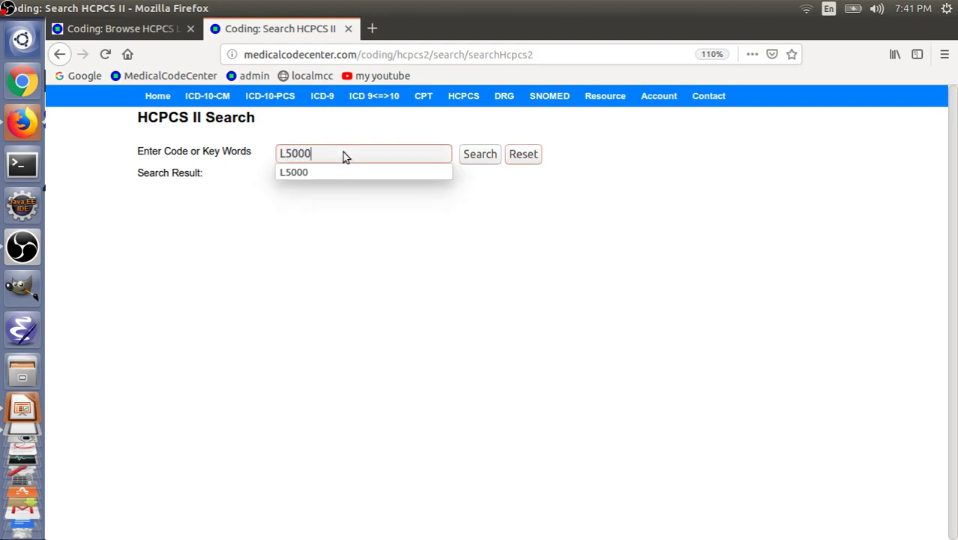
pyautogui.press('Return')
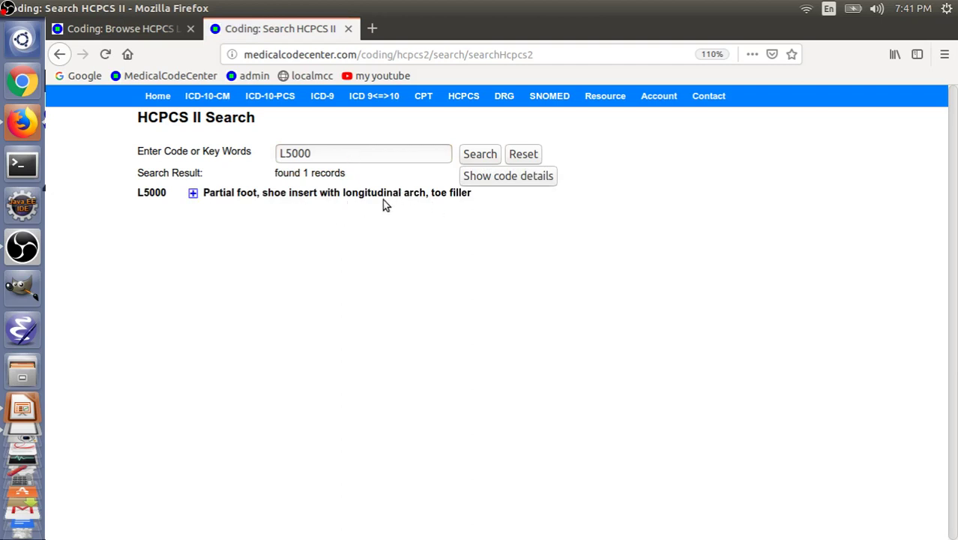
pyautogui.click(193, 194)
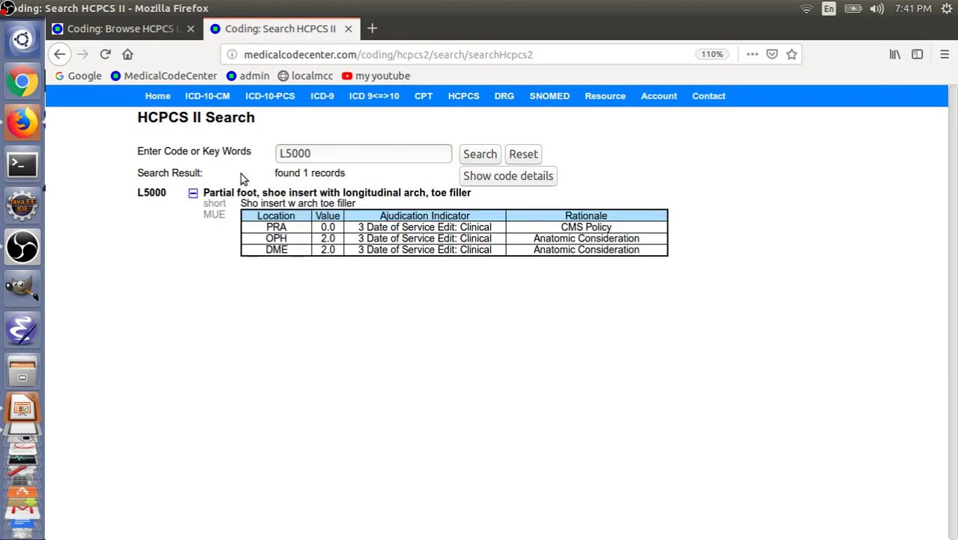
# - Reset the form and search the HCPCS II codes for L7520
pyautogui.click(368, 156)
pyautogui.click(523, 154)
pyautogui.click(368, 159)
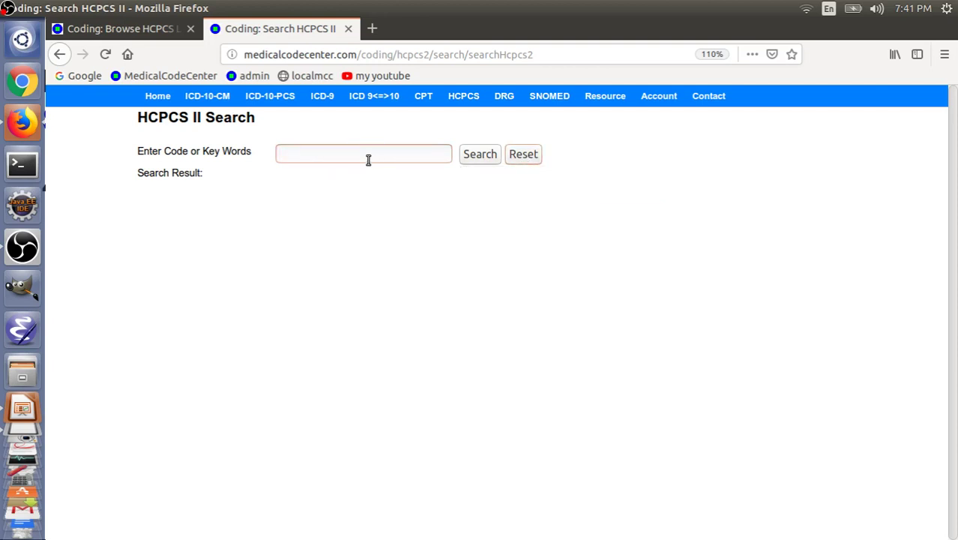
pyautogui.write('L7520')
pyautogui.press('Return')
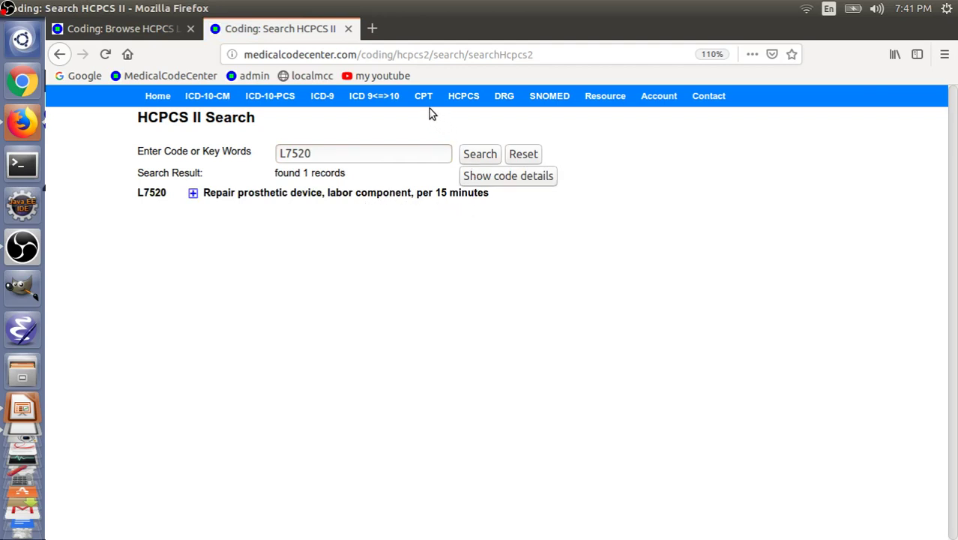
# - Open the HCPCS Level II table of contents and browse the L Codes, expanding Orthotics, collapsing it, and expanding Prosthetic Procedures
pyautogui.click(150, 30)
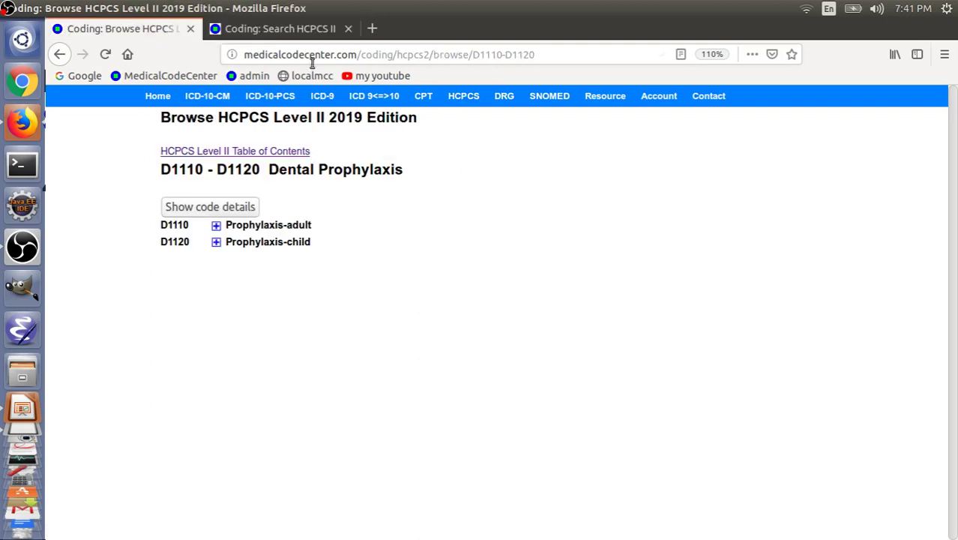
pyautogui.moveTo(464, 97)
pyautogui.click(484, 140)
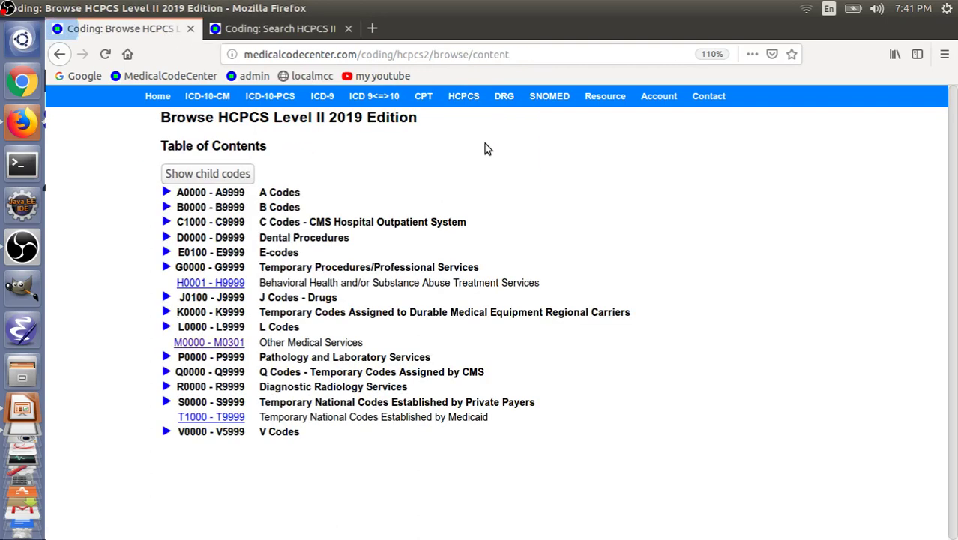
pyautogui.click(167, 328)
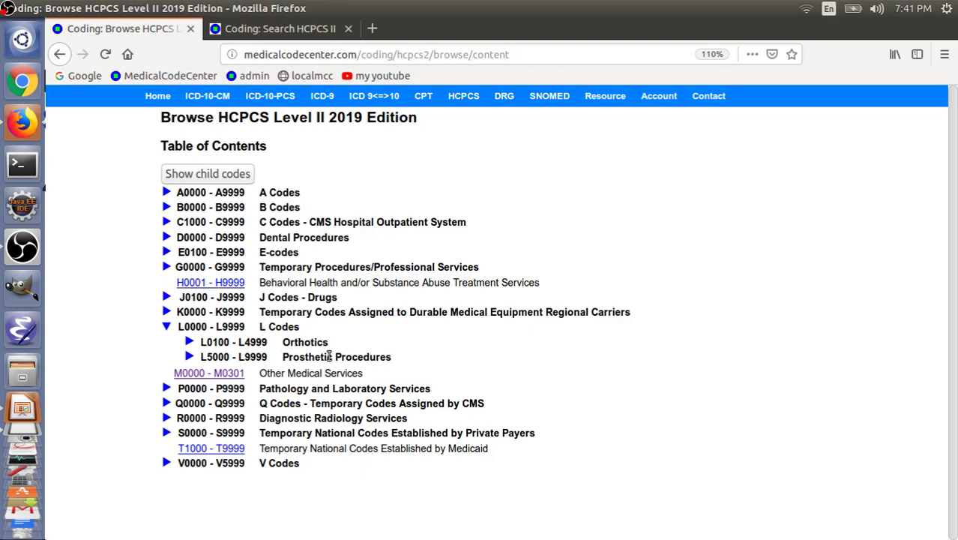
pyautogui.click(189, 342)
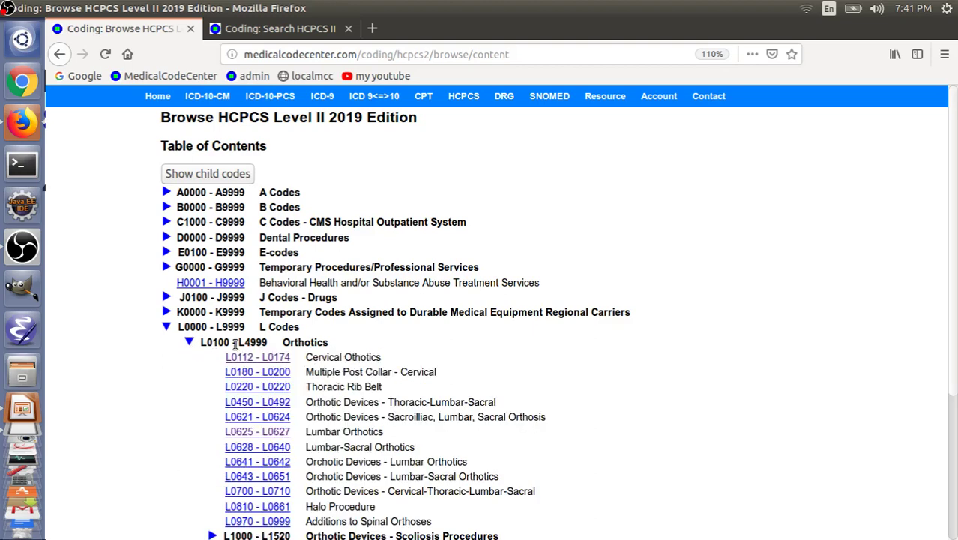
pyautogui.scroll(-5, 270, 344)
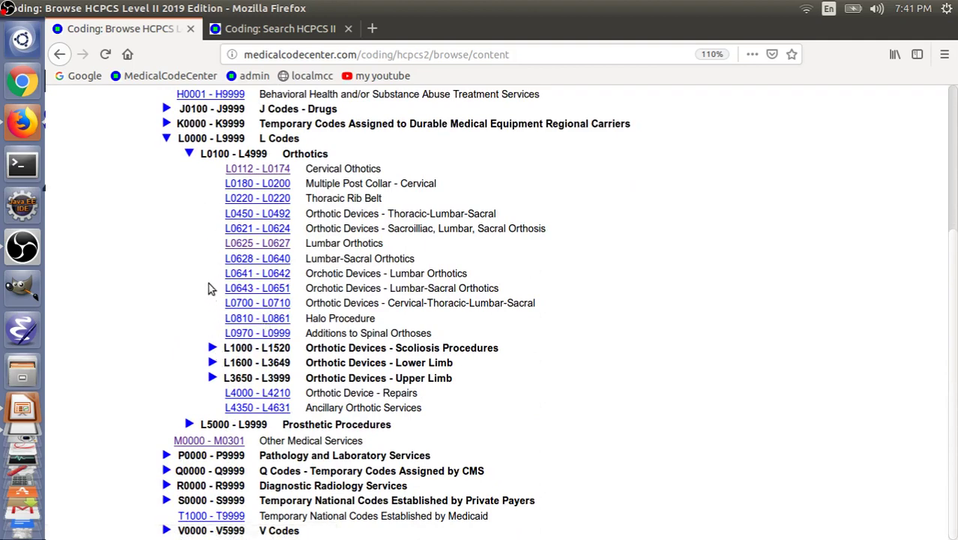
pyautogui.click(191, 155)
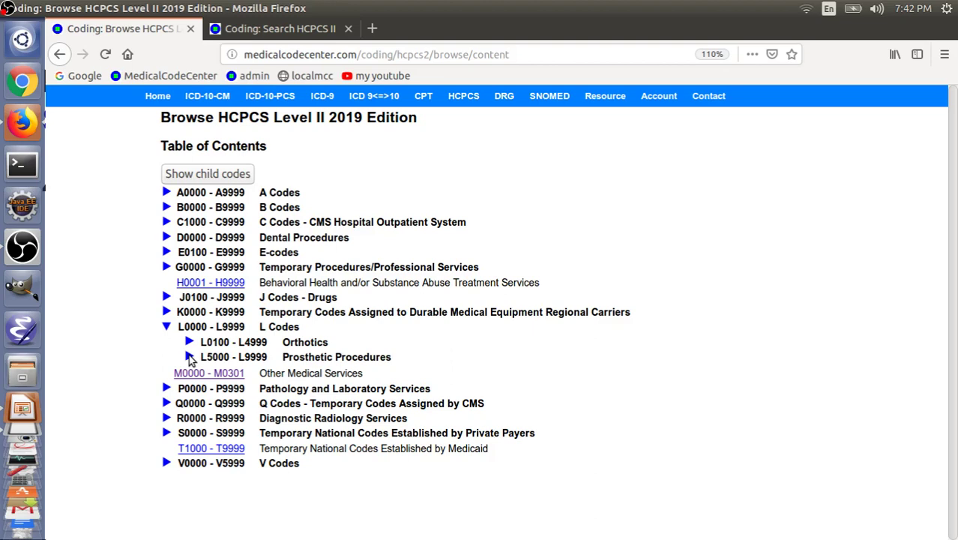
pyautogui.click(190, 358)
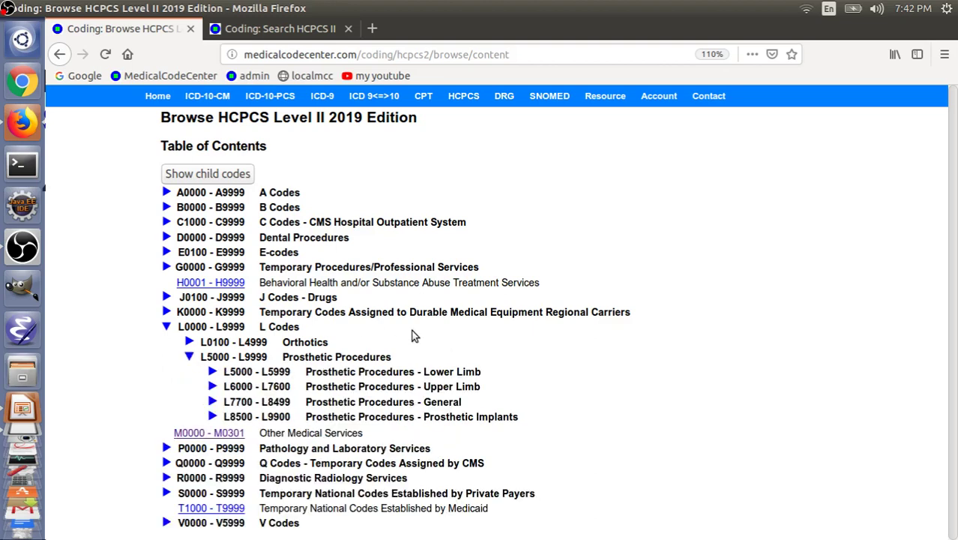
# - Check the slide for the V codes, then in the browser's table of contents collapse L Codes and expand V Codes down to Vision Services
pyautogui.hotkey('alt', 'Tab')
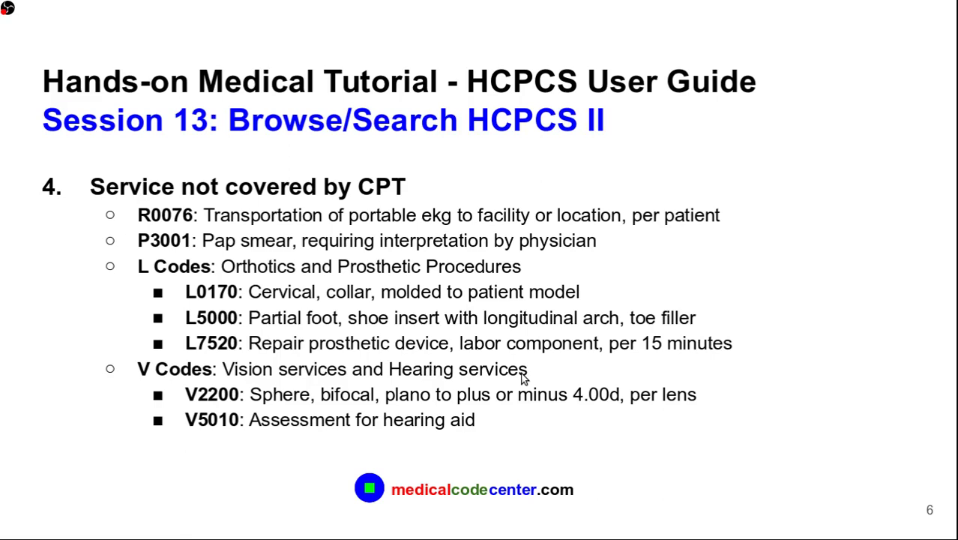
pyautogui.hotkey('alt', 'Tab')
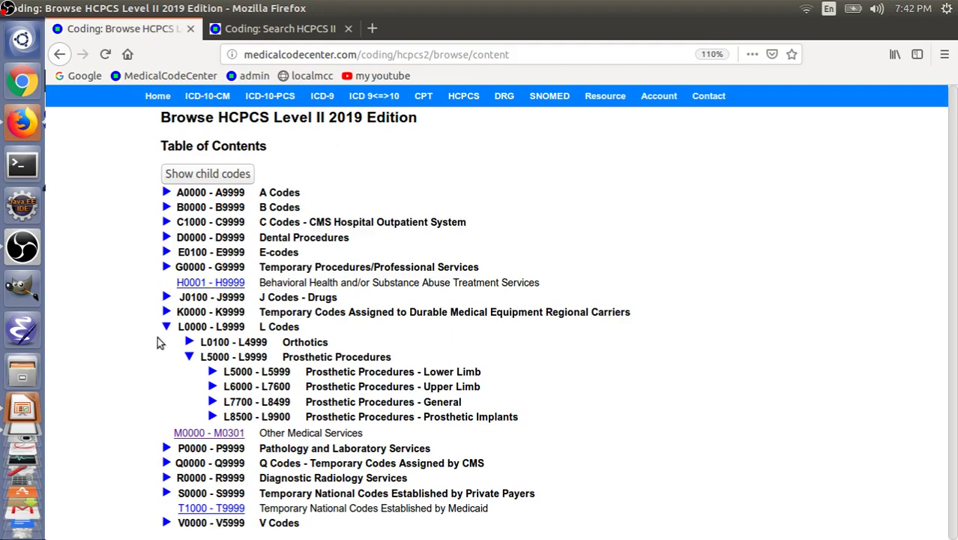
pyautogui.click(164, 328)
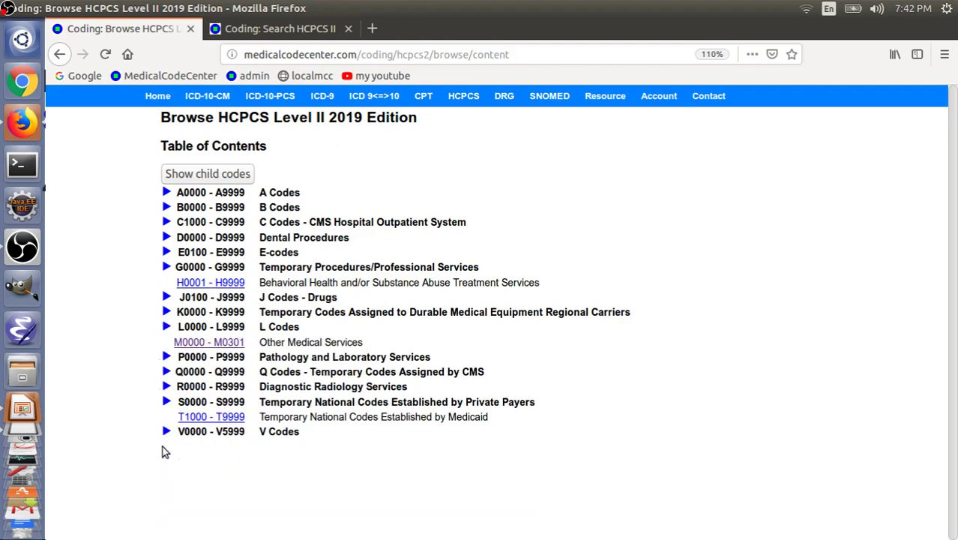
pyautogui.click(166, 432)
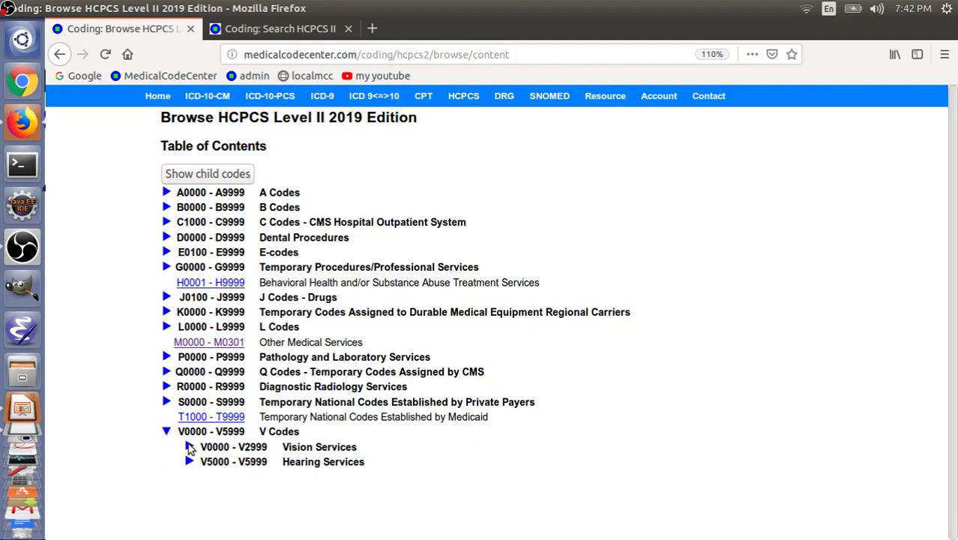
pyautogui.click(190, 446)
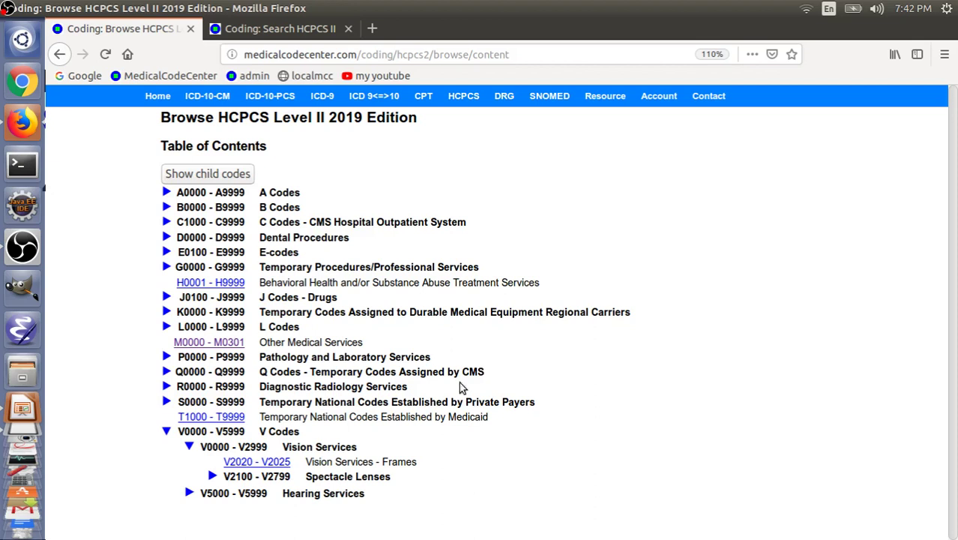
# - Expand Spectacle Lenses, open the V2200 - V2299 bifocal range and expand the details of V2200
pyautogui.click(267, 465)
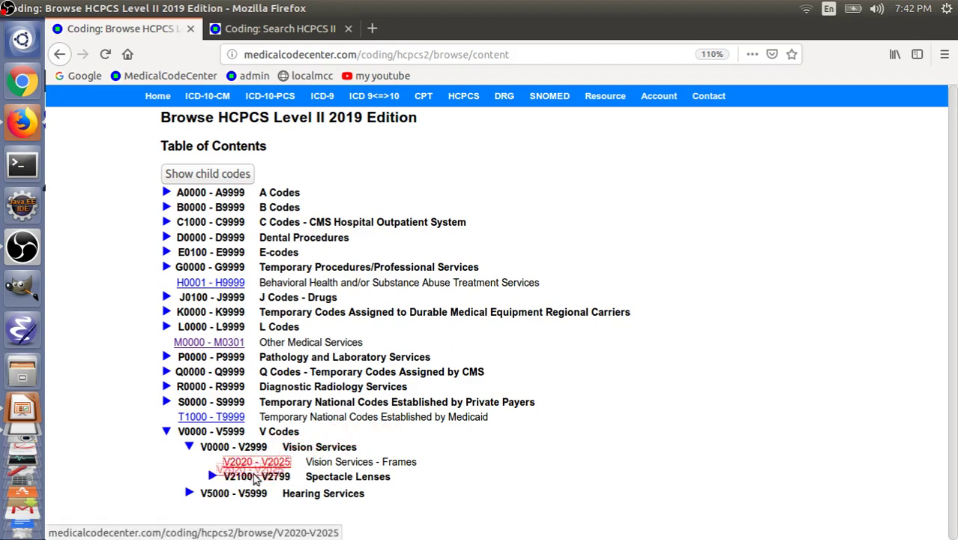
pyautogui.click(212, 477)
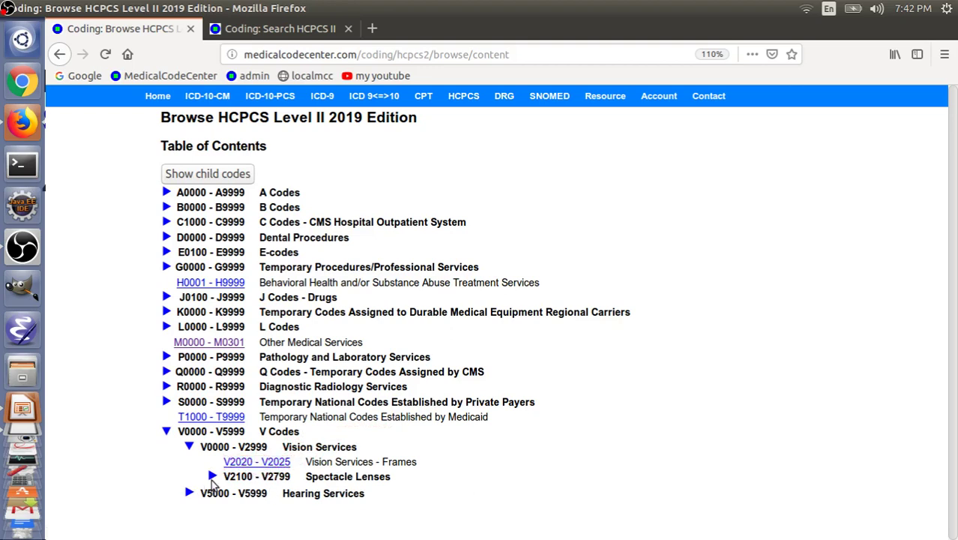
pyautogui.scroll(-2, 439, 442)
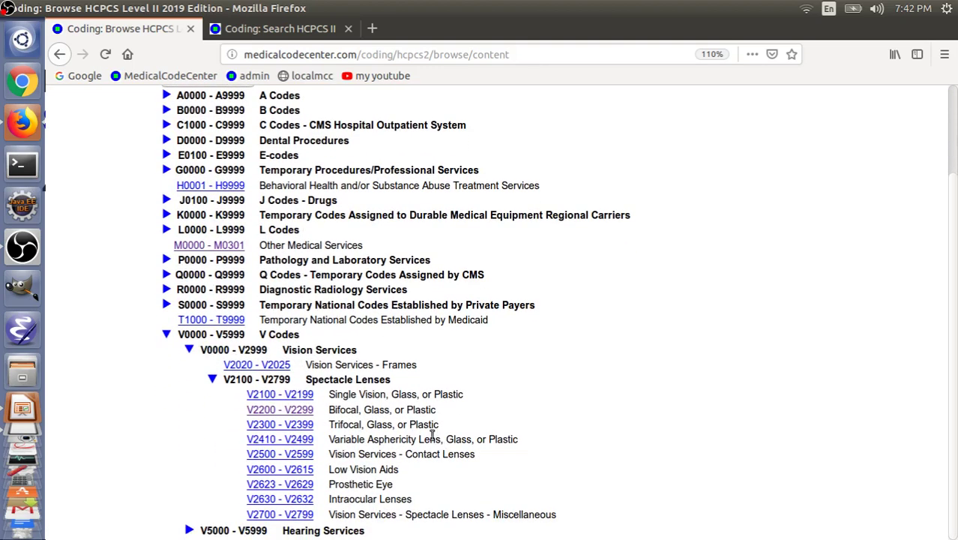
pyautogui.click(299, 411)
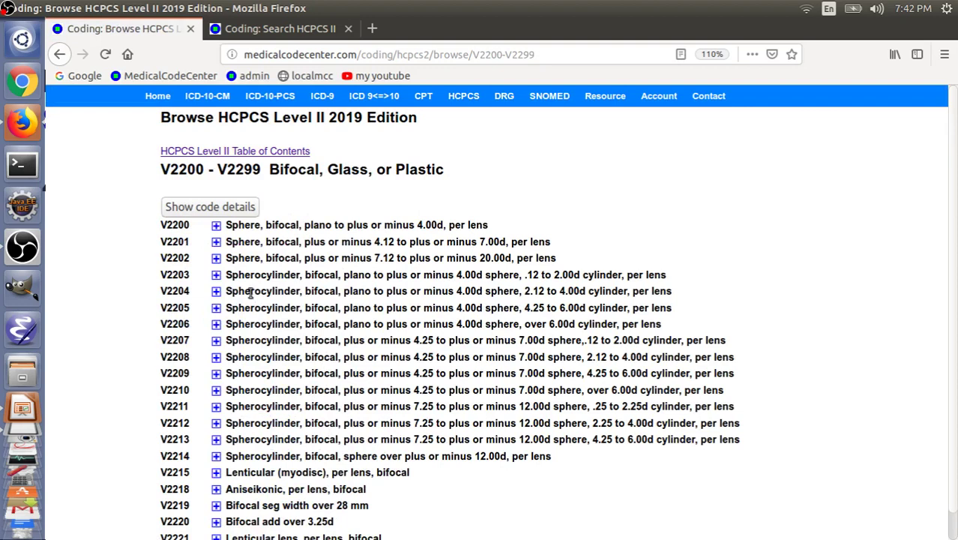
pyautogui.click(216, 228)
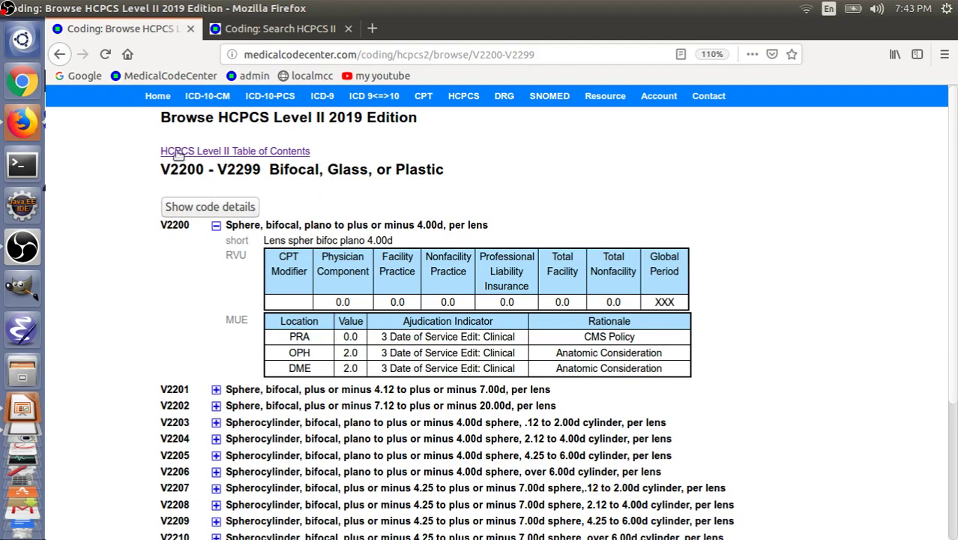
# - Return to the table of contents, open the V5008 - V5020 range under Hearing Services and expand the details of V5010
pyautogui.click(60, 54)
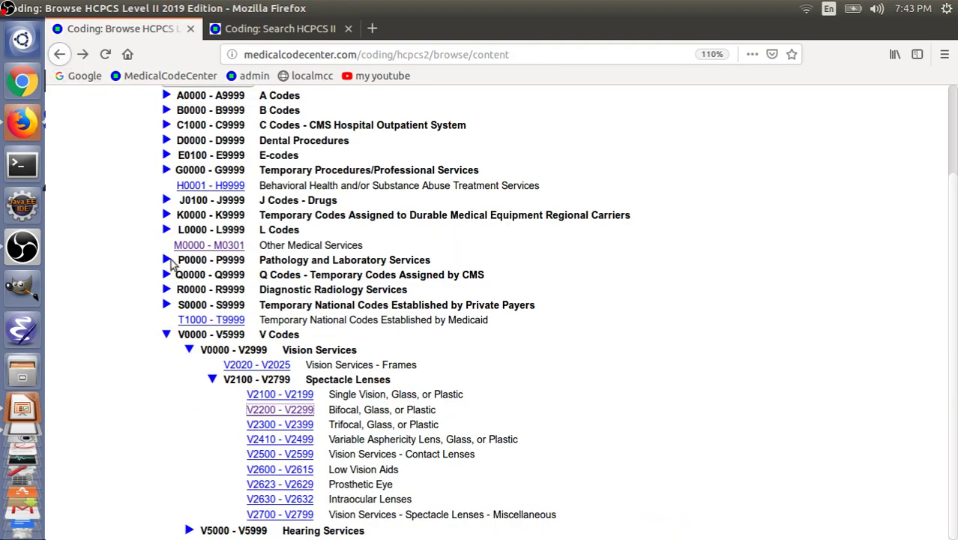
pyautogui.click(214, 379)
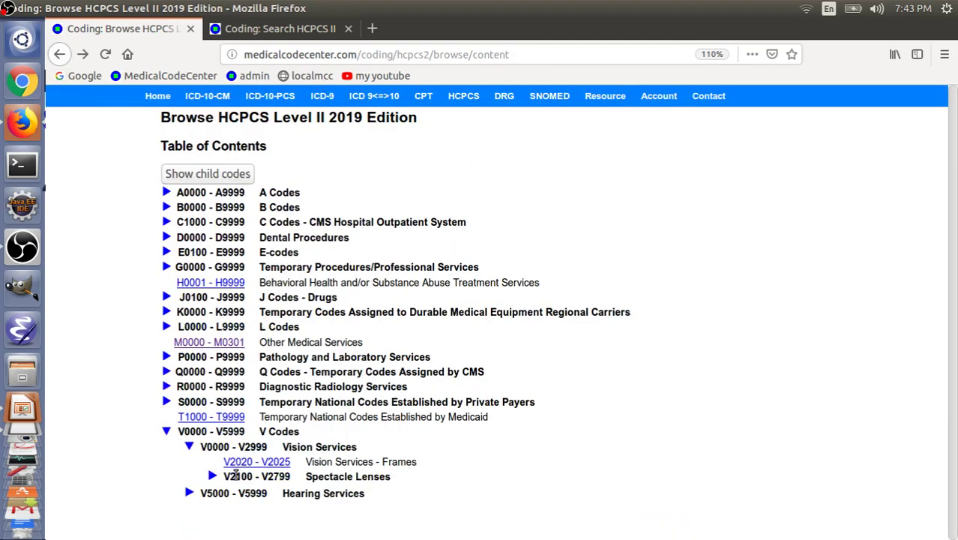
pyautogui.click(189, 493)
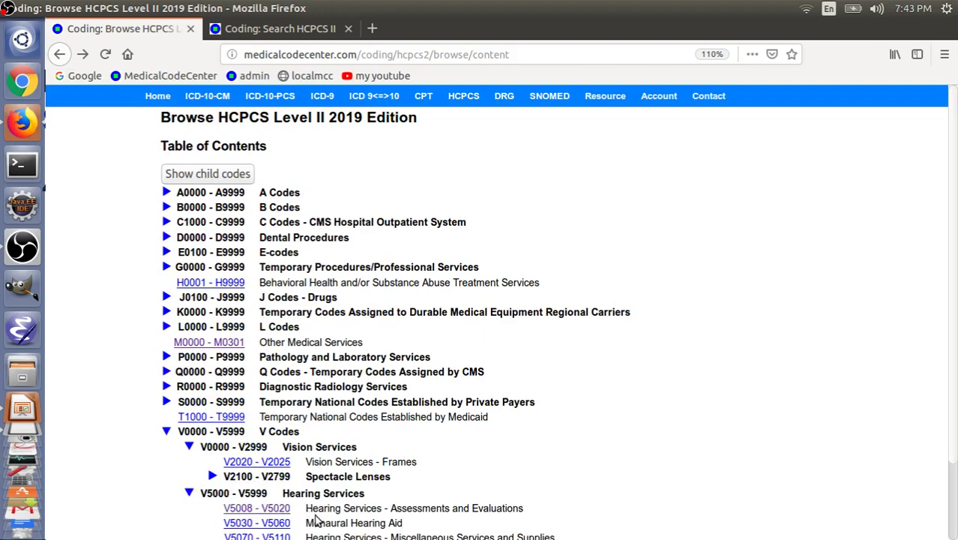
pyautogui.scroll(-2, 315, 519)
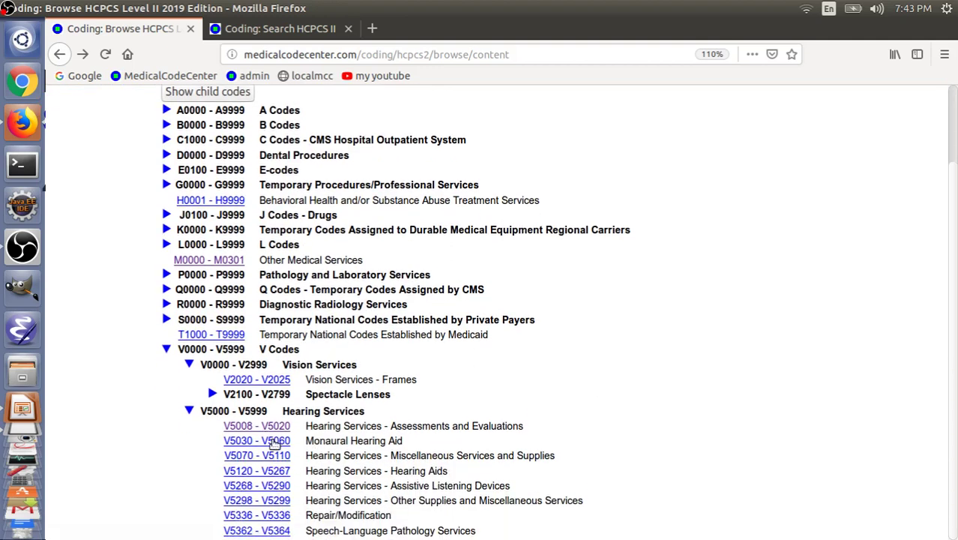
pyautogui.click(276, 427)
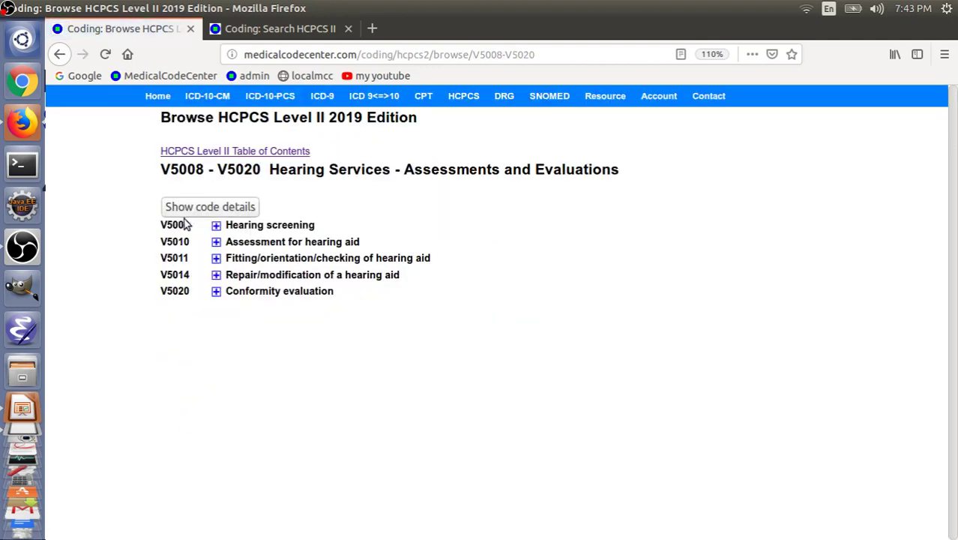
pyautogui.click(217, 243)
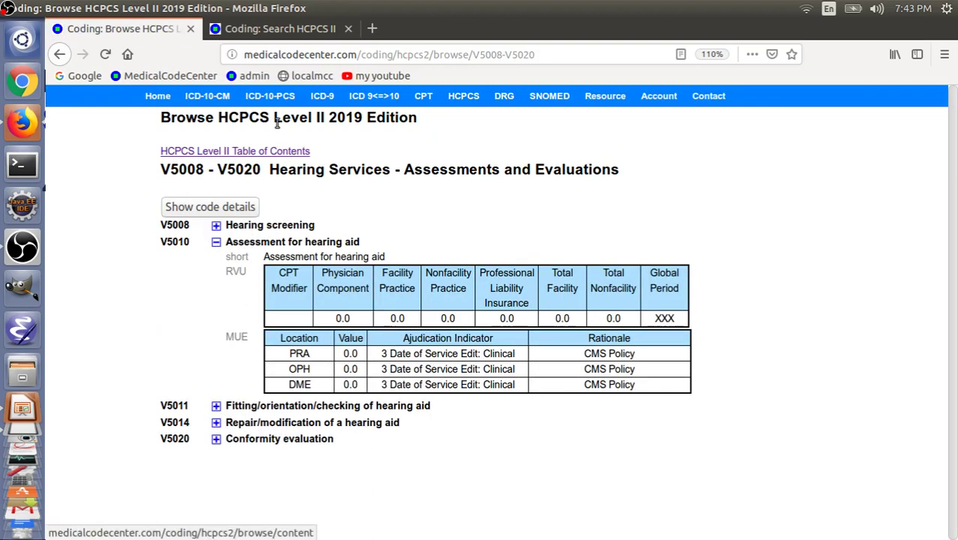
# - Return to the HCPCS II search page and search for the key words "Assessment for hearing aid"
pyautogui.click(299, 29)
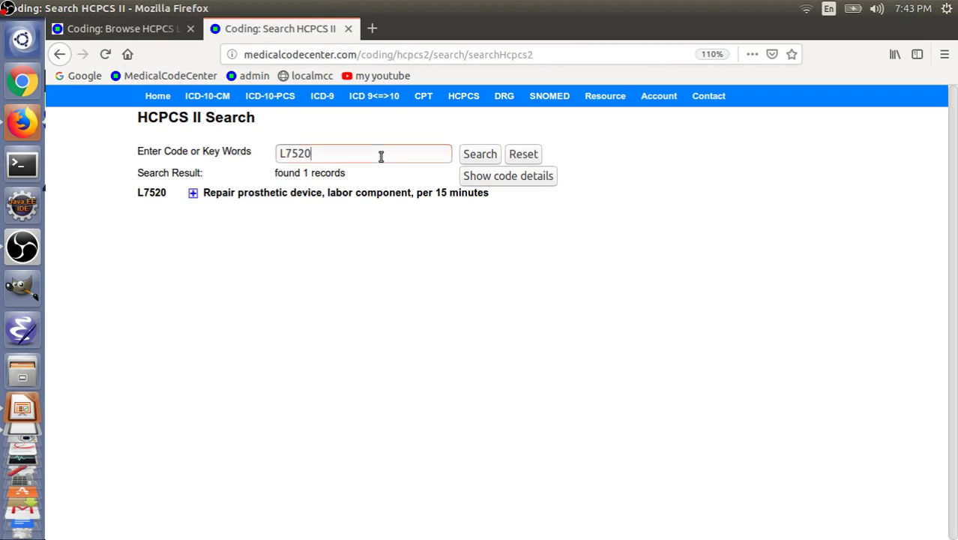
pyautogui.moveTo(380, 156); pyautogui.dragTo(103, 134)
pyautogui.write('assess')
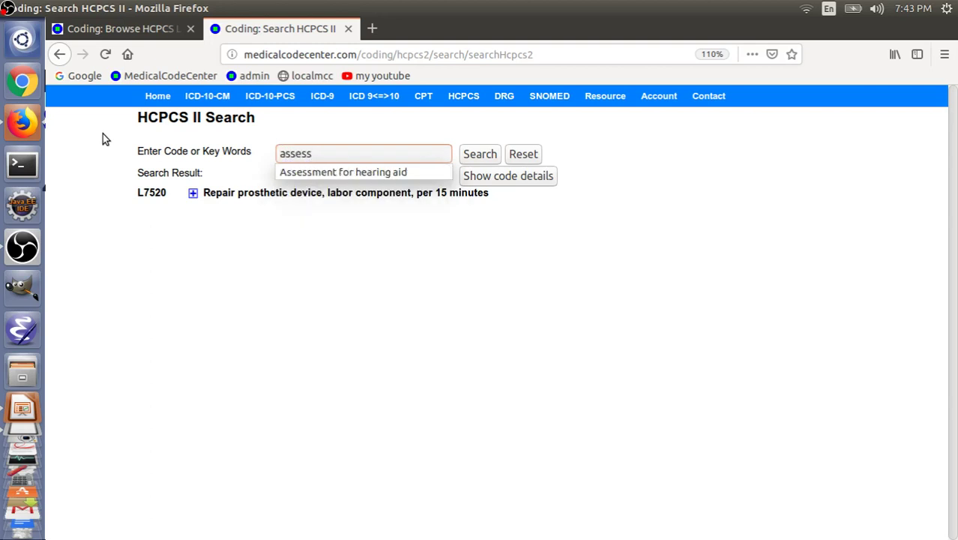
pyautogui.click(349, 173)
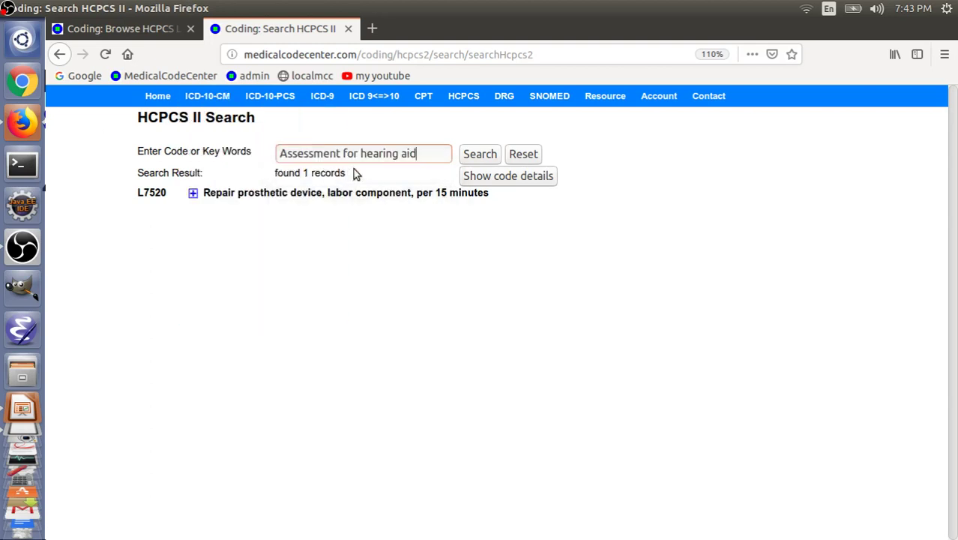
pyautogui.click(488, 156)
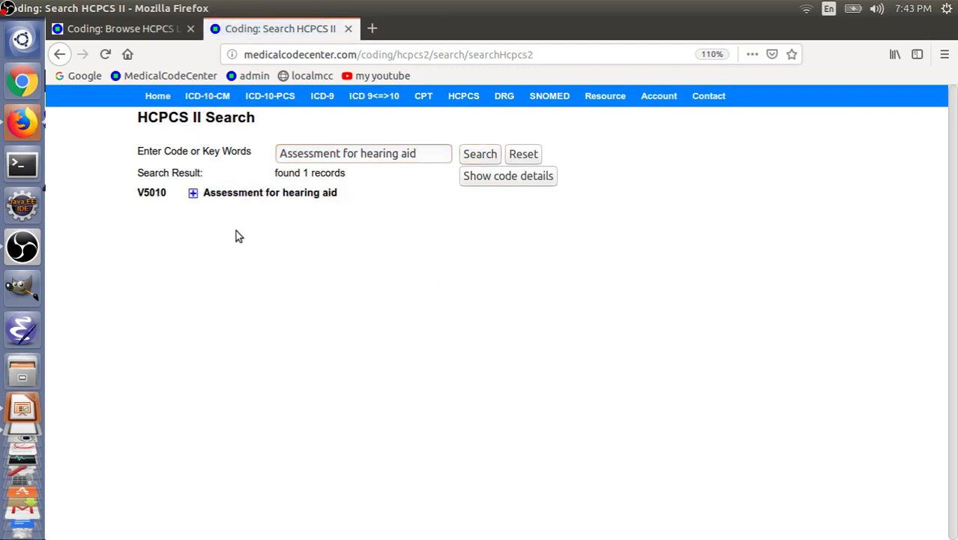
# - Reset the form and search the HCPCS II codes for the key words "hearing aid"
pyautogui.click(527, 153)
pyautogui.click(398, 158)
pyautogui.write('h')
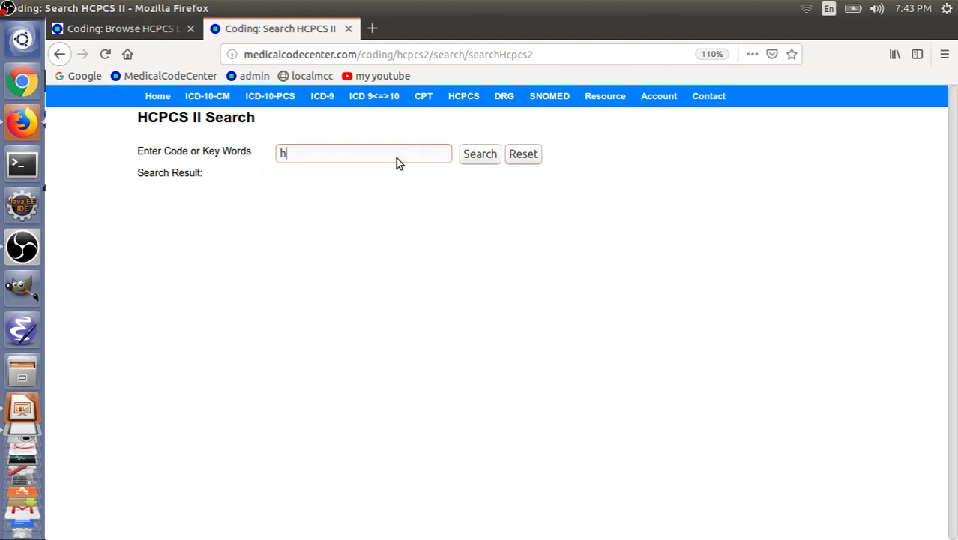
pyautogui.write('earing aid')
pyautogui.press('BackSpace')
pyautogui.press('BackSpace')
pyautogui.write('id')
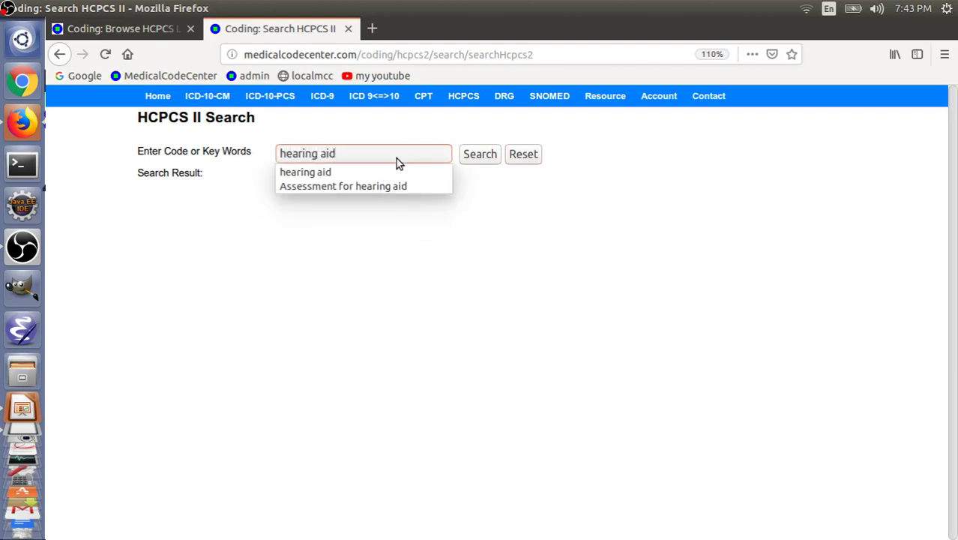
pyautogui.click(387, 170)
pyautogui.click(489, 159)
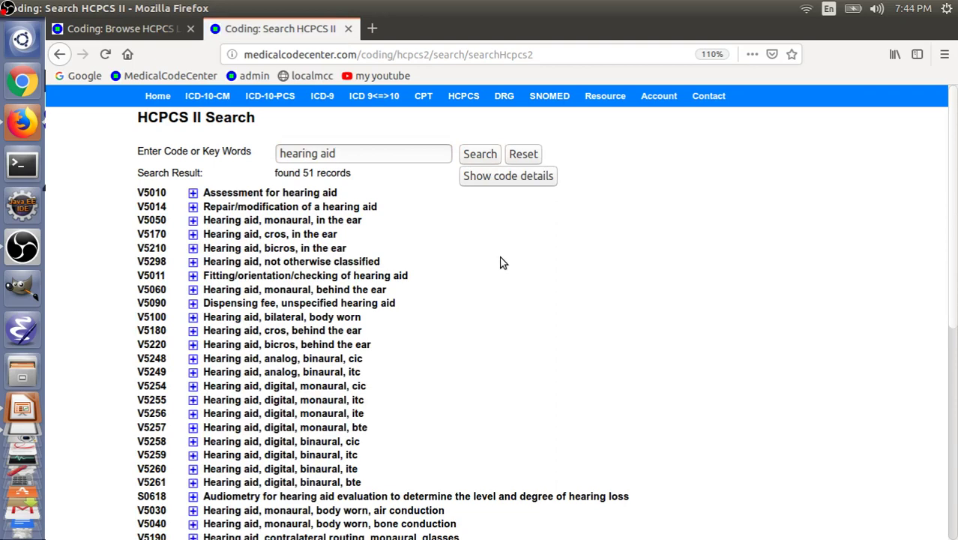
# - Switch to the slide presentation and advance to the "HCPCS II Browse vs Search" slide
pyautogui.hotkey('alt', 'Tab')
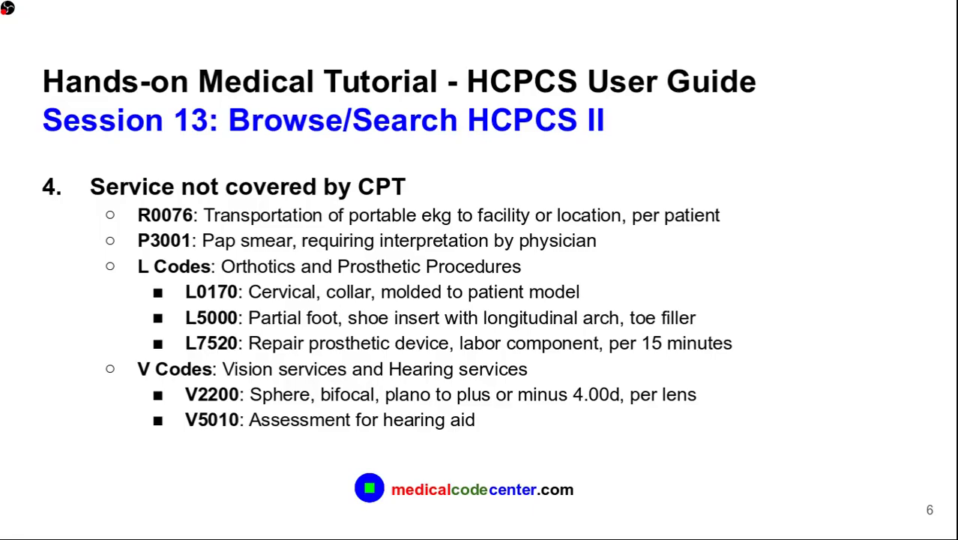
pyautogui.press('Right')
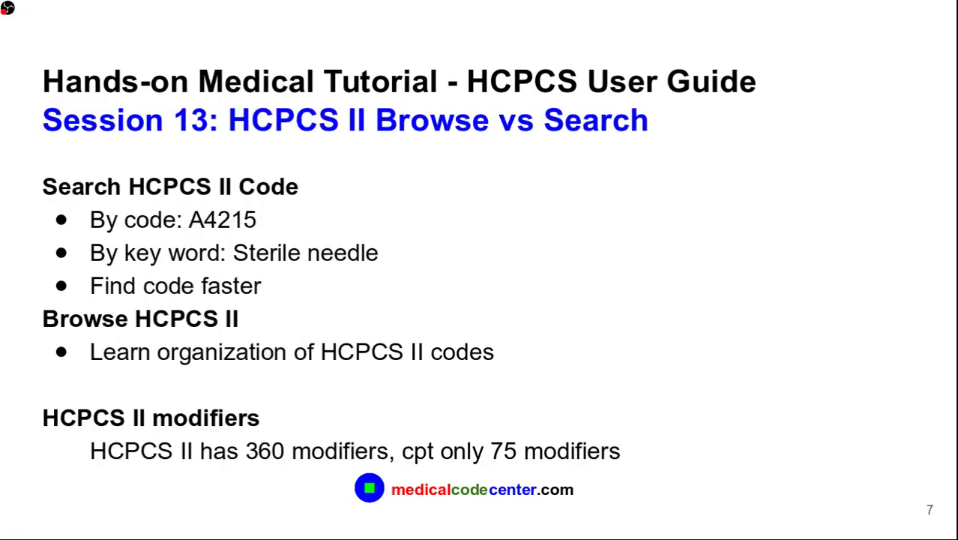